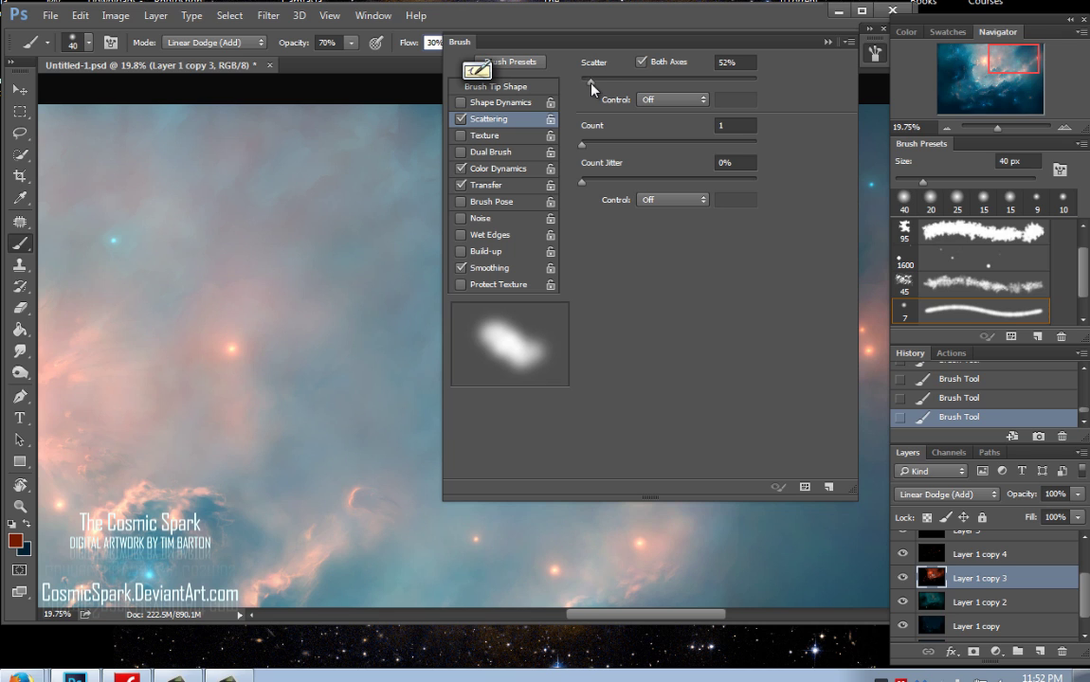
Review the brush's Color Dynamics and Transfer settings, then close the brush settings.
{"action": "left_click", "coordinate": [495, 168]}
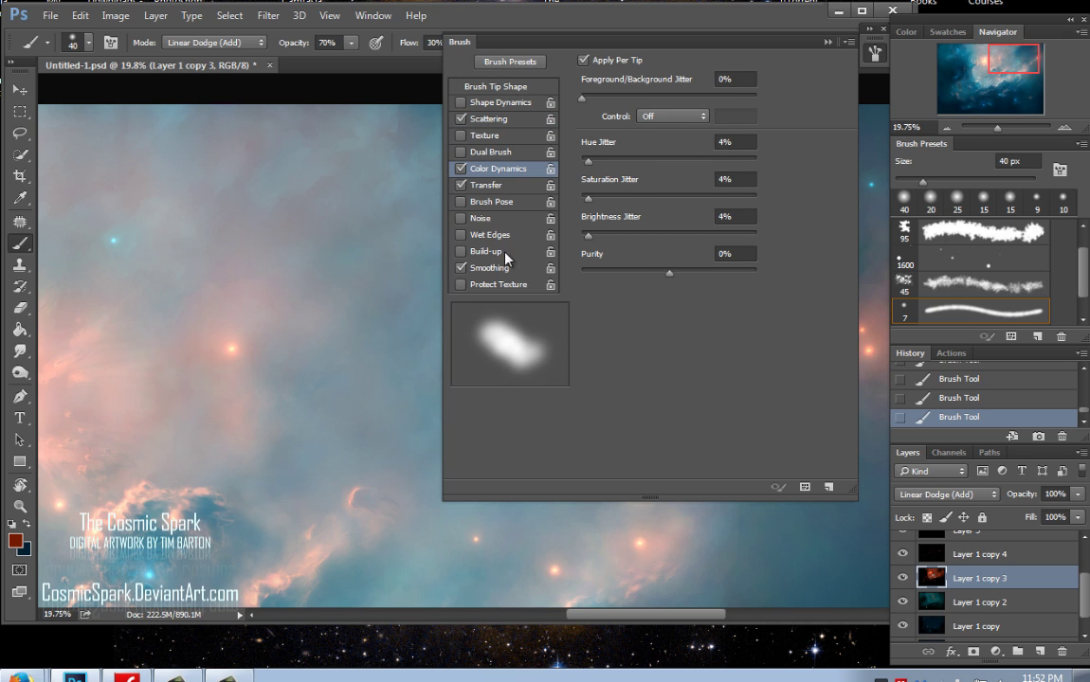
{"action": "left_click", "coordinate": [486, 185]}
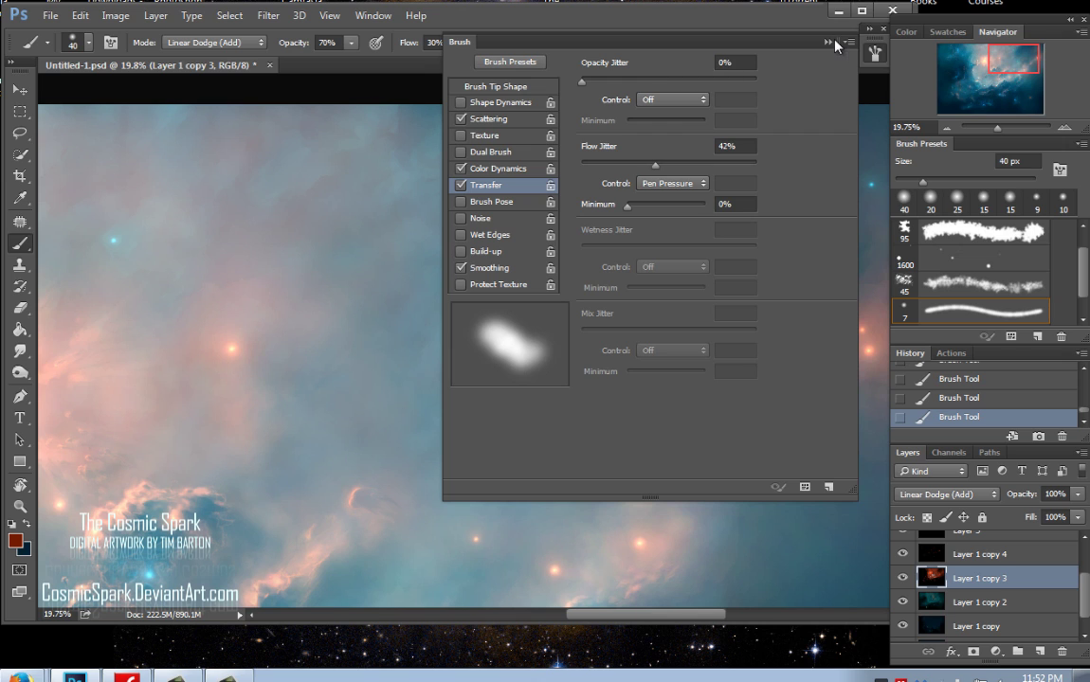
{"action": "left_click", "coordinate": [873, 53]}
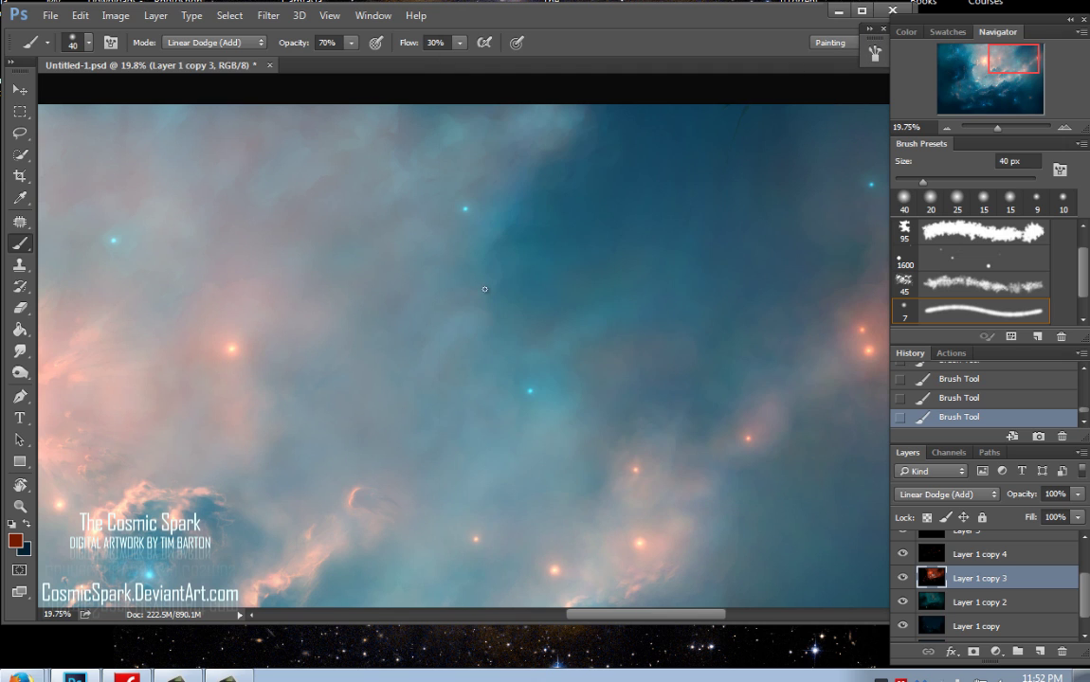
{"action": "left_click_drag", "start_coordinate": [484, 289], "coordinate": [509, 338]}
{"action": "key", "text": "ctrl+z"}
{"action": "mouse_move", "coordinate": [646, 217]}
{"action": "left_mouse_down"}
{"action": "mouse_move", "coordinate": [532, 286]}
{"action": "mouse_move", "coordinate": [599, 249]}
{"action": "left_mouse_up"}
{"action": "key", "text": "ctrl+z"}
Paint a thin wispy orange filament along the edge of the dark blue area with a 20 px brush.
{"action": "key", "text": "bracketleft"}
{"action": "left_click_drag", "start_coordinate": [488, 250], "coordinate": [486, 272]}
{"action": "key", "text": "bracketleft"}
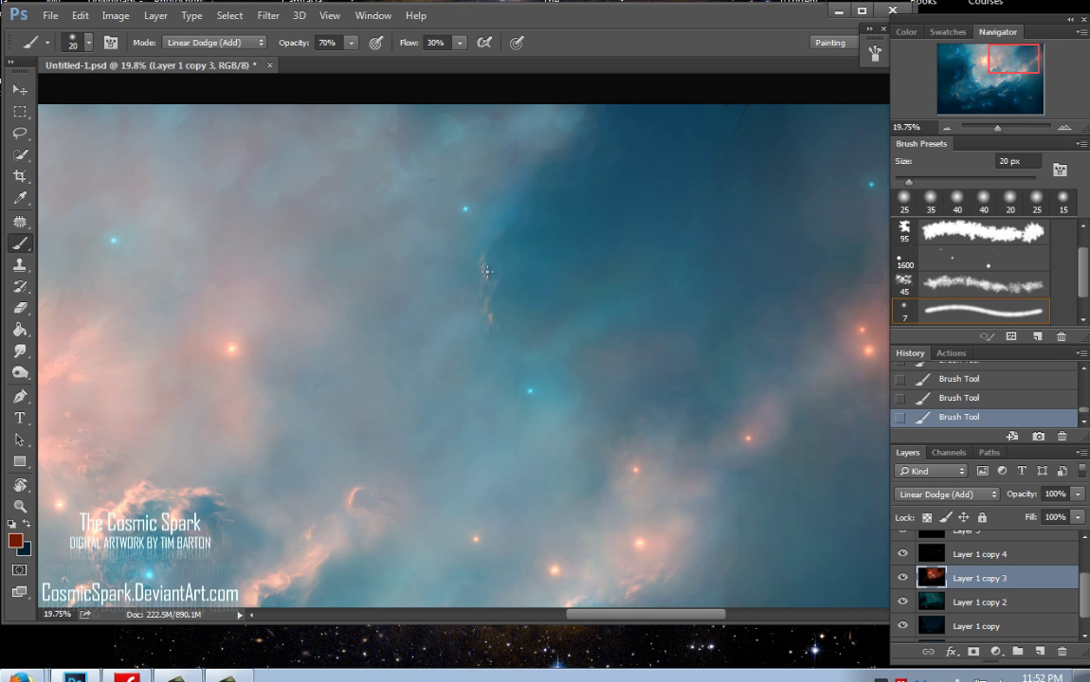
{"action": "mouse_move", "coordinate": [486, 272]}
{"action": "left_mouse_down"}
{"action": "mouse_move", "coordinate": [502, 336]}
{"action": "mouse_move", "coordinate": [490, 323]}
{"action": "mouse_move", "coordinate": [491, 344]}
{"action": "mouse_move", "coordinate": [539, 350]}
{"action": "left_mouse_up"}
Soften the new filament with the Smudge tool and set the smudge size to 30 px.
{"action": "left_click", "coordinate": [20, 351]}
{"action": "mouse_move", "coordinate": [502, 303]}
{"action": "left_mouse_down"}
{"action": "mouse_move", "coordinate": [492, 309]}
{"action": "mouse_move", "coordinate": [501, 306]}
{"action": "left_mouse_up"}
{"action": "key", "text": "bracketright"}
{"action": "key", "text": "bracketright"}
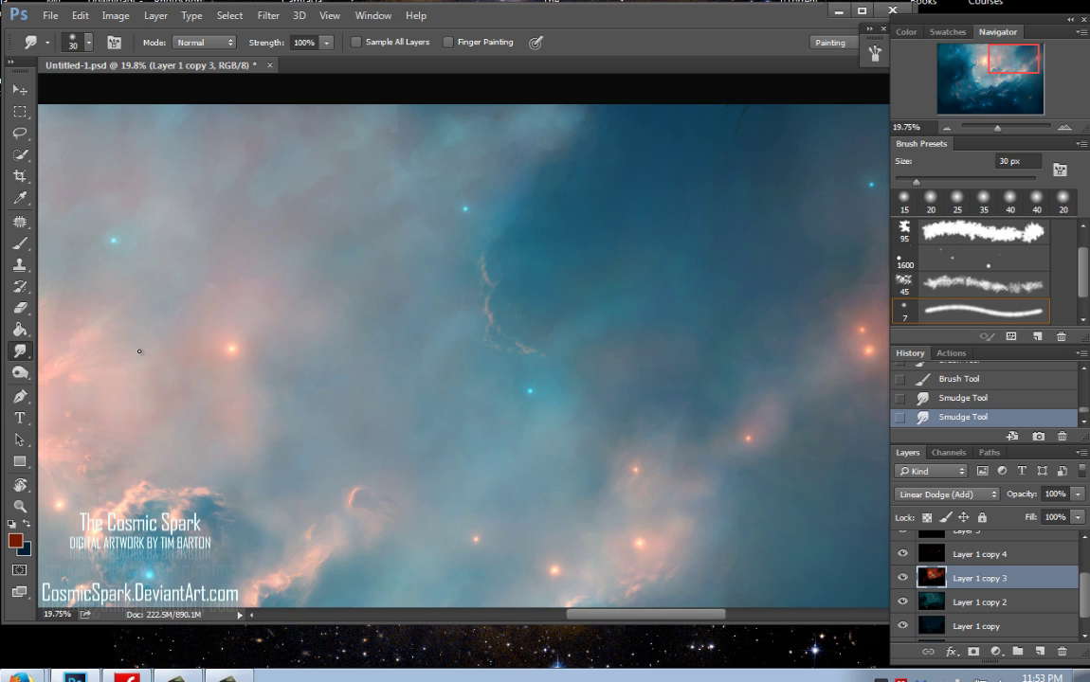
Review the Smudge tool's Transfer and Shape Dynamics settings and close the brush settings.
{"action": "key", "text": "F5"}
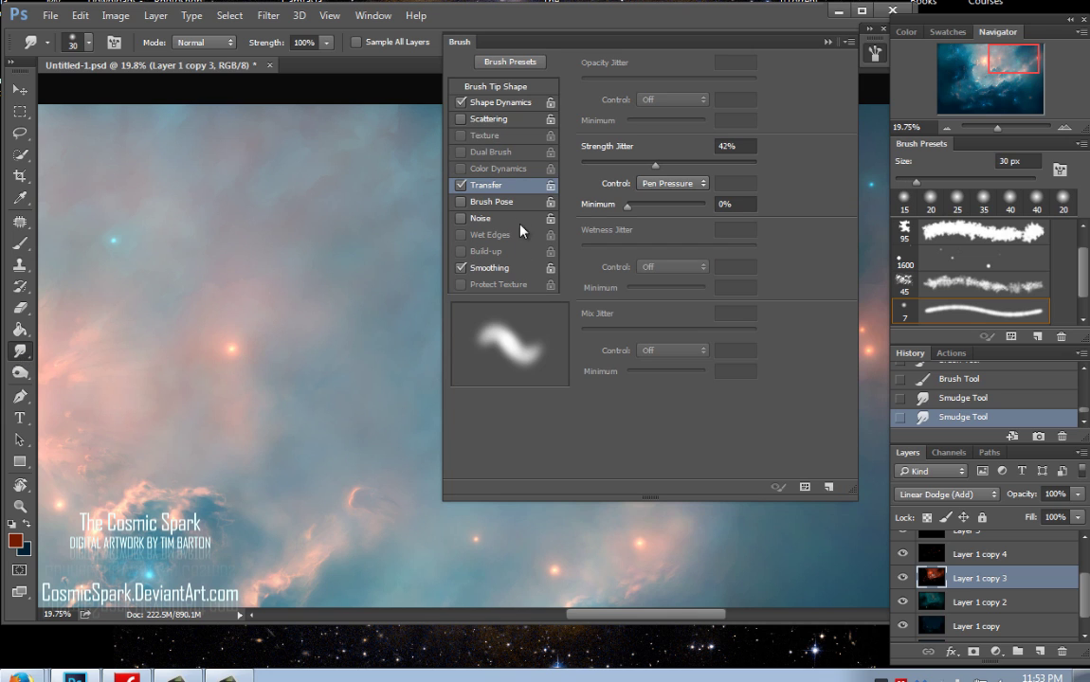
{"action": "left_click", "coordinate": [492, 105]}
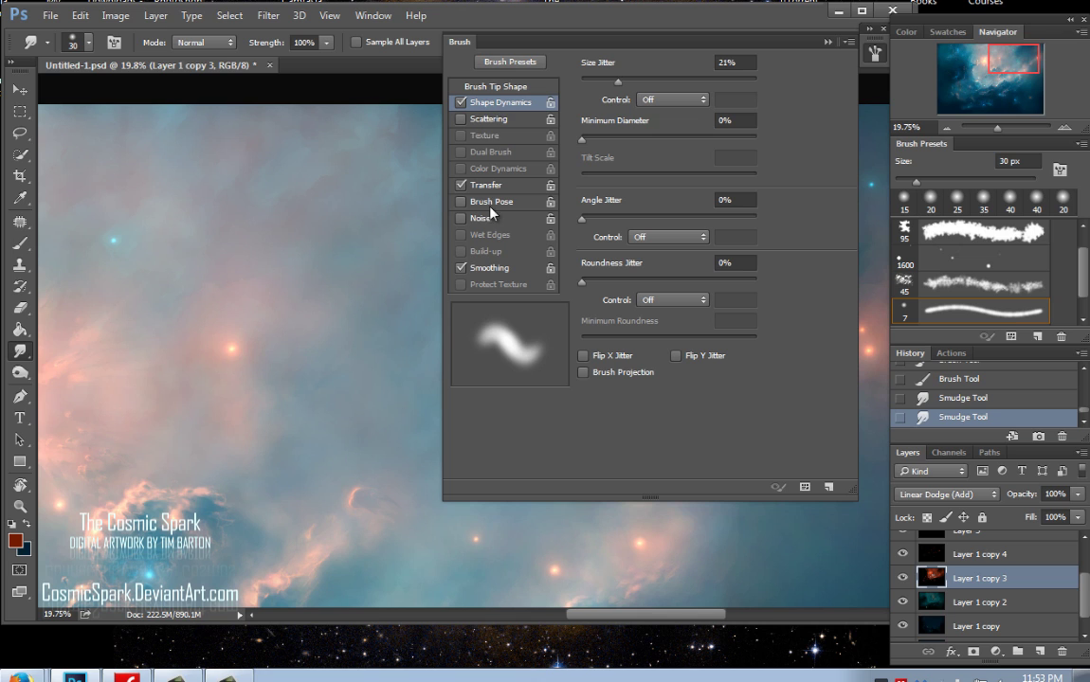
{"action": "key", "text": "F5"}
Smudge the upper part of the filament at 30 px and paint detail back in with the 20 px brush.
{"action": "left_click_drag", "start_coordinate": [489, 239], "coordinate": [487, 279]}
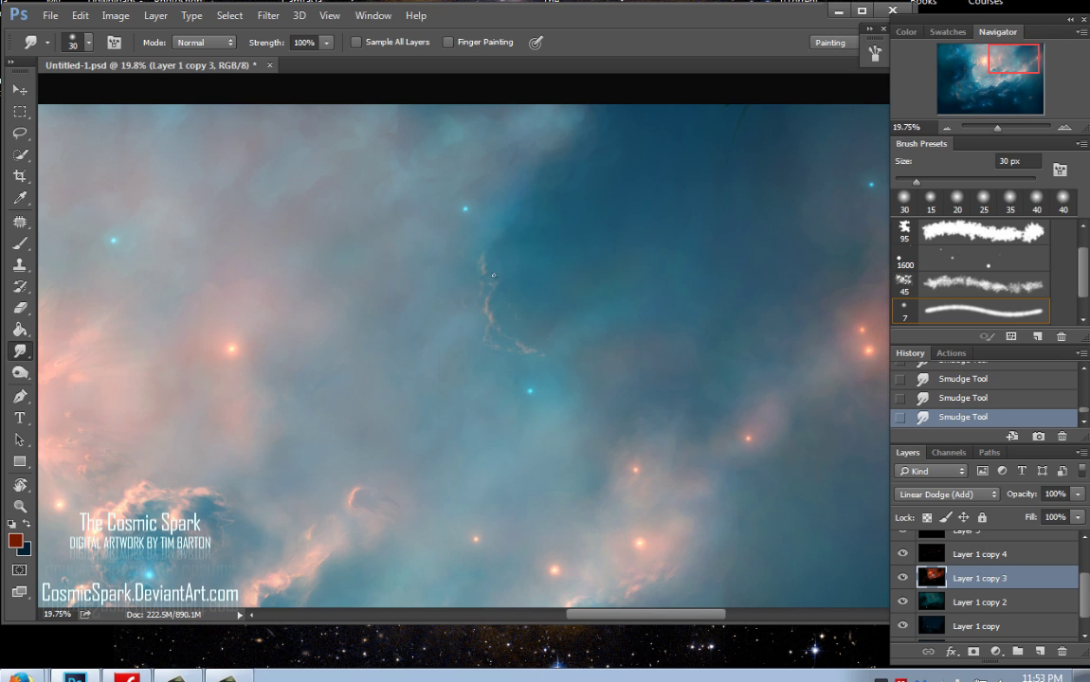
{"action": "key", "text": "b"}
{"action": "left_click", "coordinate": [486, 277]}
{"action": "left_click", "coordinate": [487, 279]}
{"action": "left_click", "coordinate": [486, 280]}
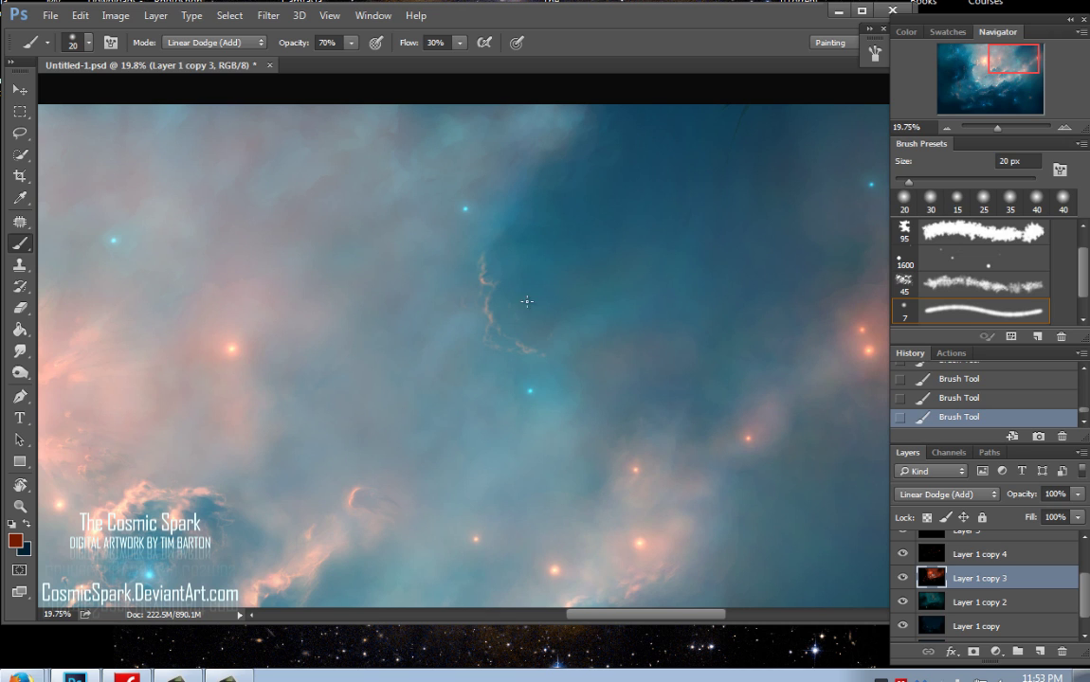
Smudge the middle of the filament at 30 px and dab orange detail over it with the 20 px brush.
{"action": "key", "text": "r"}
{"action": "left_click", "coordinate": [485, 305]}
{"action": "left_click", "coordinate": [484, 305]}
{"action": "left_click", "coordinate": [484, 305]}
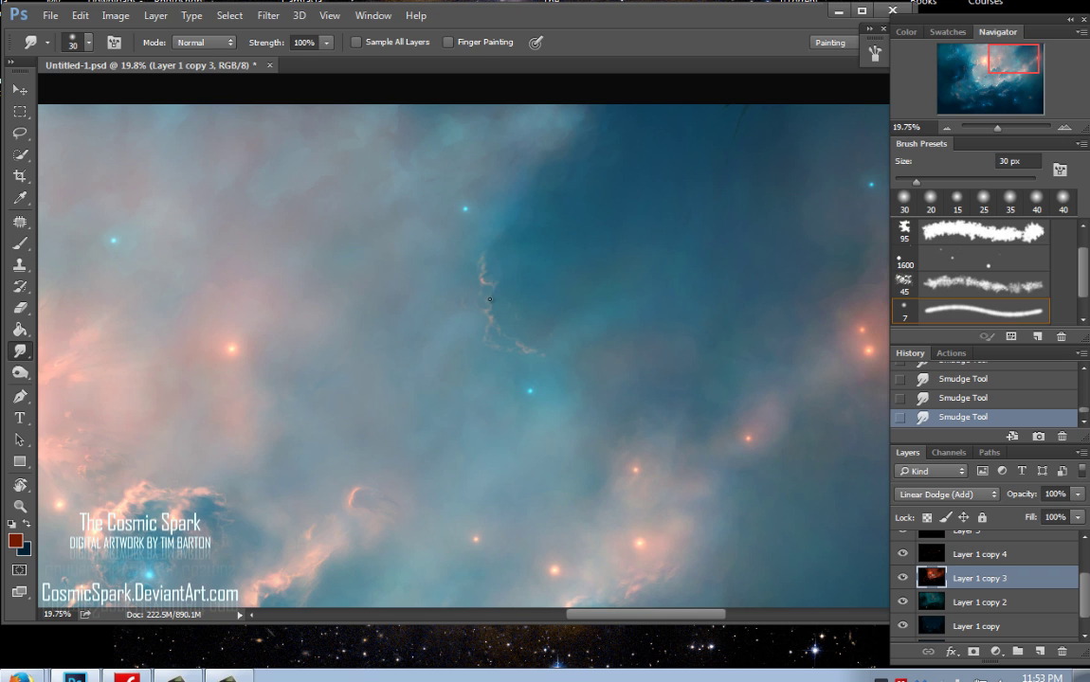
{"action": "key", "text": "b"}
{"action": "left_click", "coordinate": [489, 303]}
{"action": "left_click", "coordinate": [488, 305]}
{"action": "left_click", "coordinate": [487, 307]}
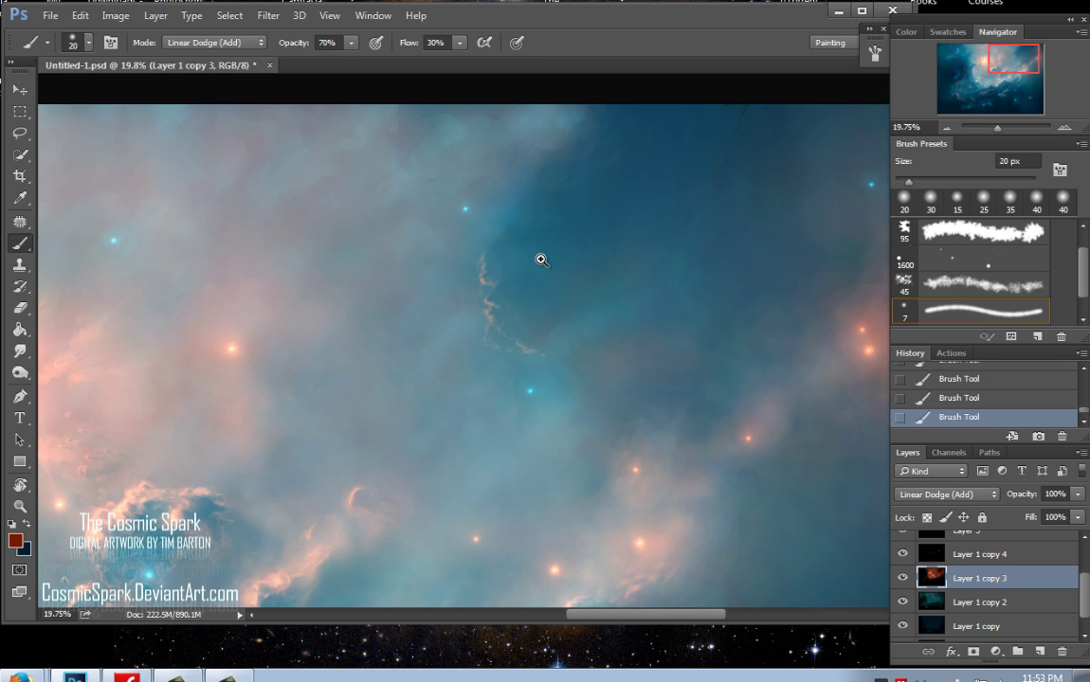
Extend the filament diagonally down past the small cyan star, reducing the brush to 15 px for the lower end.
{"action": "left_click_drag", "start_coordinate": [531, 257], "coordinate": [494, 261]}
{"action": "left_click_drag", "start_coordinate": [645, 288], "coordinate": [614, 297]}
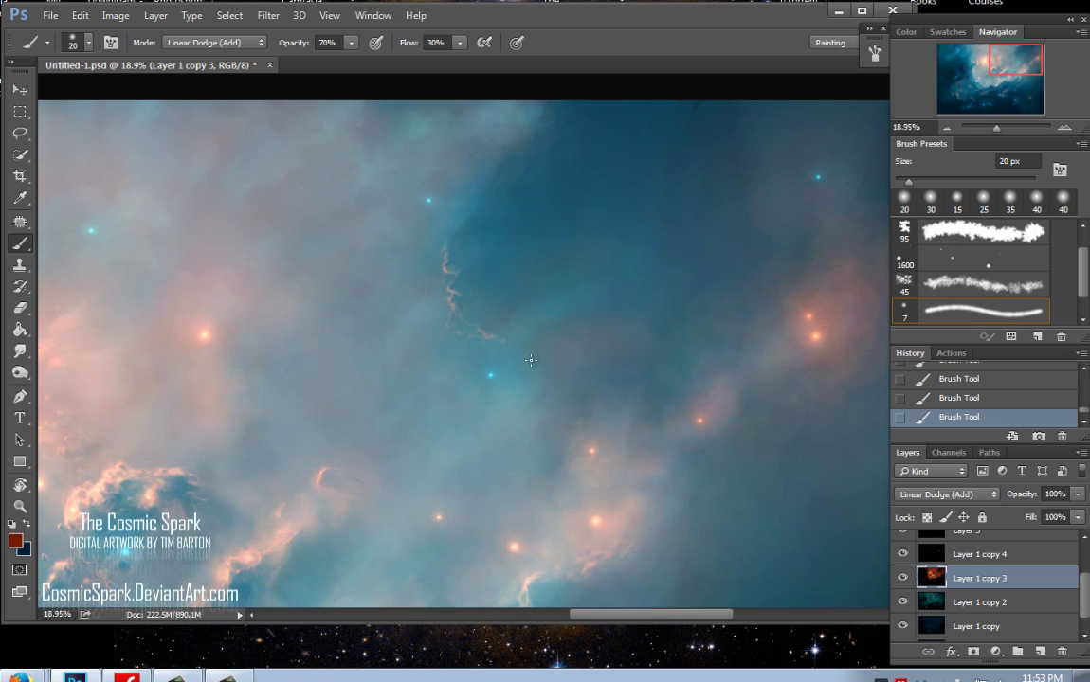
{"action": "key", "text": "bracketright"}
{"action": "left_click_drag", "start_coordinate": [519, 352], "coordinate": [522, 363]}
{"action": "key", "text": "bracketleft"}
{"action": "key", "text": "bracketleft"}
{"action": "key", "text": "bracketleft"}
{"action": "left_click_drag", "start_coordinate": [532, 396], "coordinate": [539, 392]}
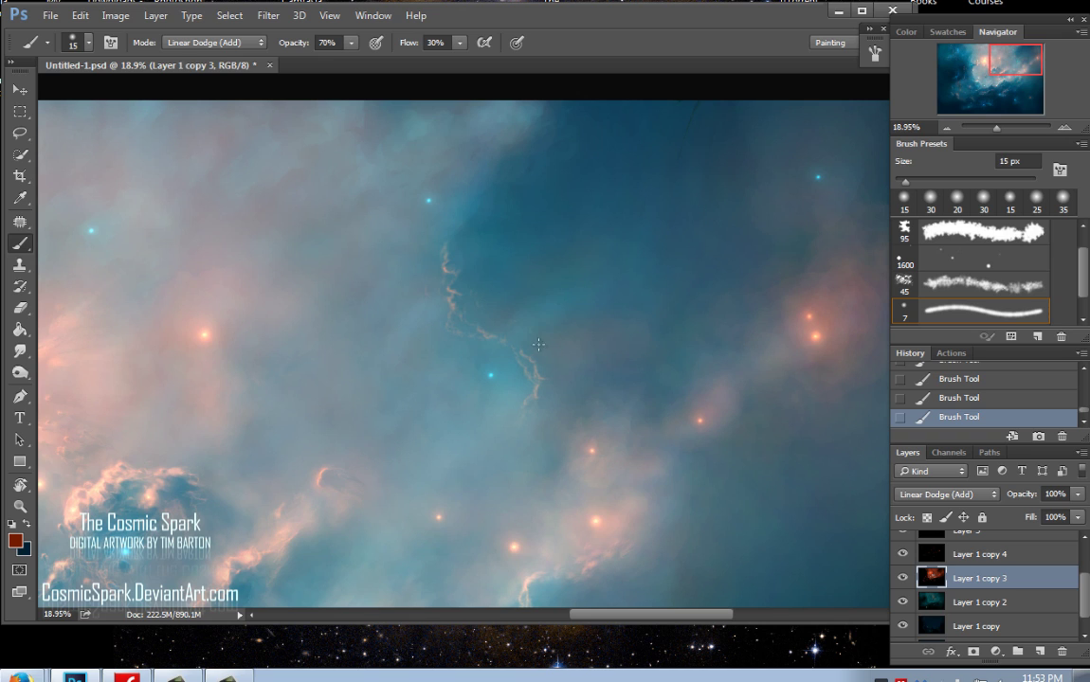
Smudge the dark cloud area to the right of the filament, starting at 40 px and enlarging the Smudge tool to 50 px.
{"action": "key", "text": "r"}
{"action": "key", "text": "bracketright"}
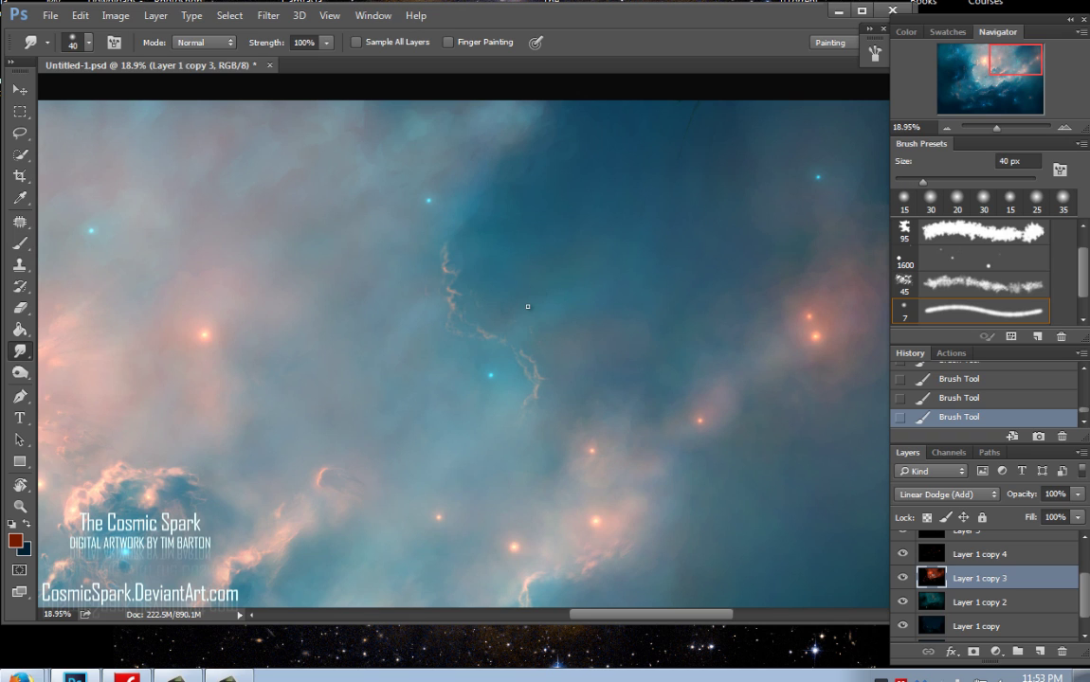
{"action": "mouse_move", "coordinate": [571, 307]}
{"action": "left_mouse_down"}
{"action": "mouse_move", "coordinate": [552, 353]}
{"action": "mouse_move", "coordinate": [596, 314]}
{"action": "mouse_move", "coordinate": [584, 351]}
{"action": "mouse_move", "coordinate": [595, 322]}
{"action": "left_mouse_up"}
{"action": "key", "text": "bracketright"}
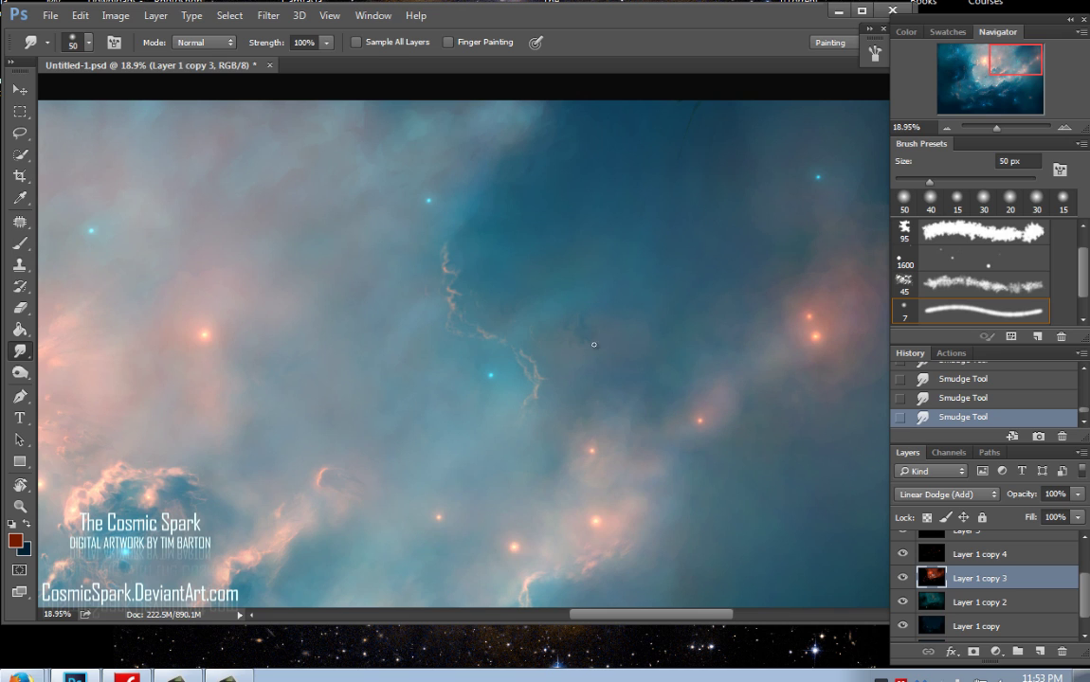
Paint a small separate wisp right of the filament with the 15 px brush and smudge above it at 50 px.
{"action": "key", "text": "b"}
{"action": "left_click", "coordinate": [579, 324]}
{"action": "left_click", "coordinate": [579, 328]}
{"action": "left_click", "coordinate": [575, 331]}
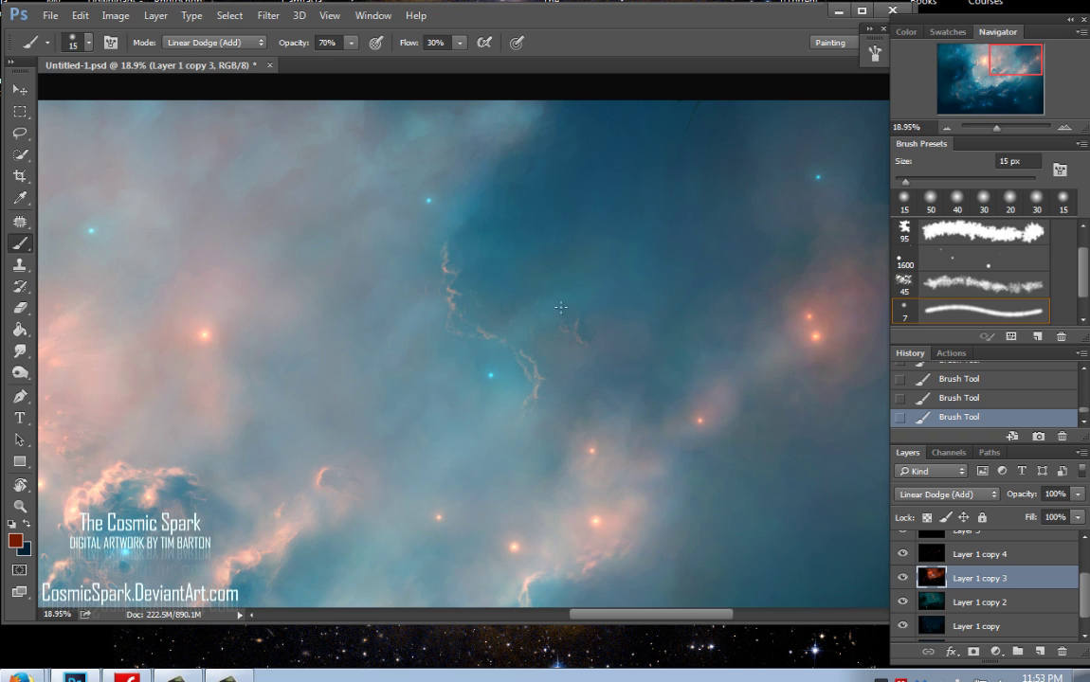
{"action": "key", "text": "r"}
{"action": "left_click_drag", "start_coordinate": [562, 282], "coordinate": [561, 296]}
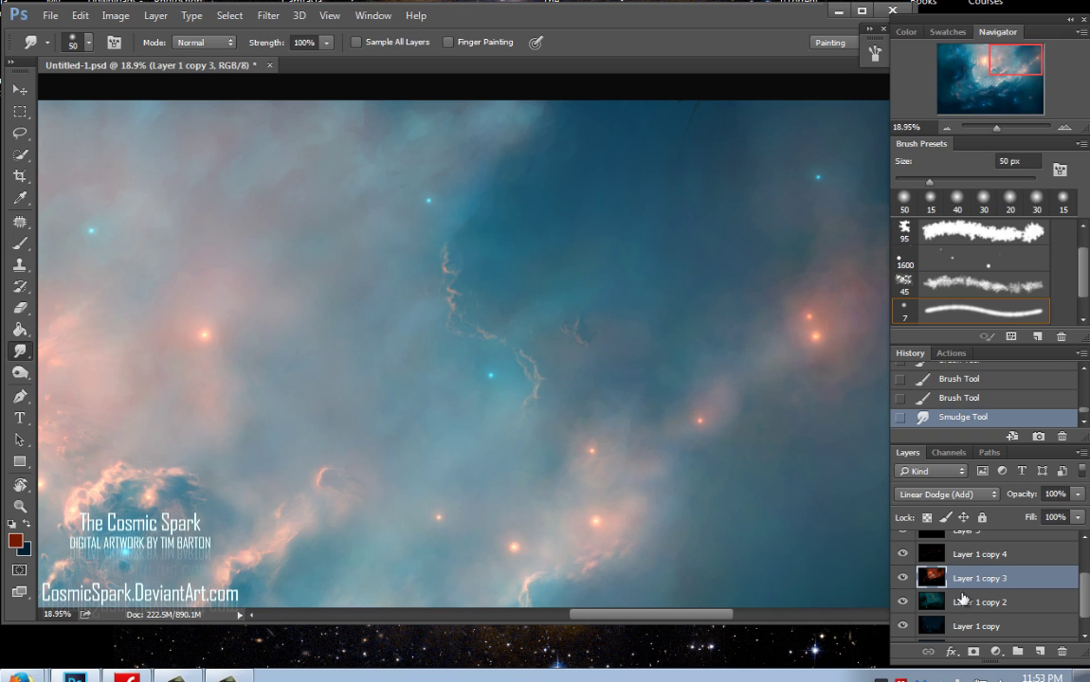
On Layer 1 copy 2, smudge the teal cloud beside the small wisp with the Smudge tool enlarged to 80 px.
{"action": "left_click", "coordinate": [953, 601]}
{"action": "left_click", "coordinate": [903, 601]}
{"action": "left_click", "coordinate": [903, 602]}
{"action": "key", "text": "bracketright"}
{"action": "key", "text": "bracketright"}
{"action": "key", "text": "bracketright"}
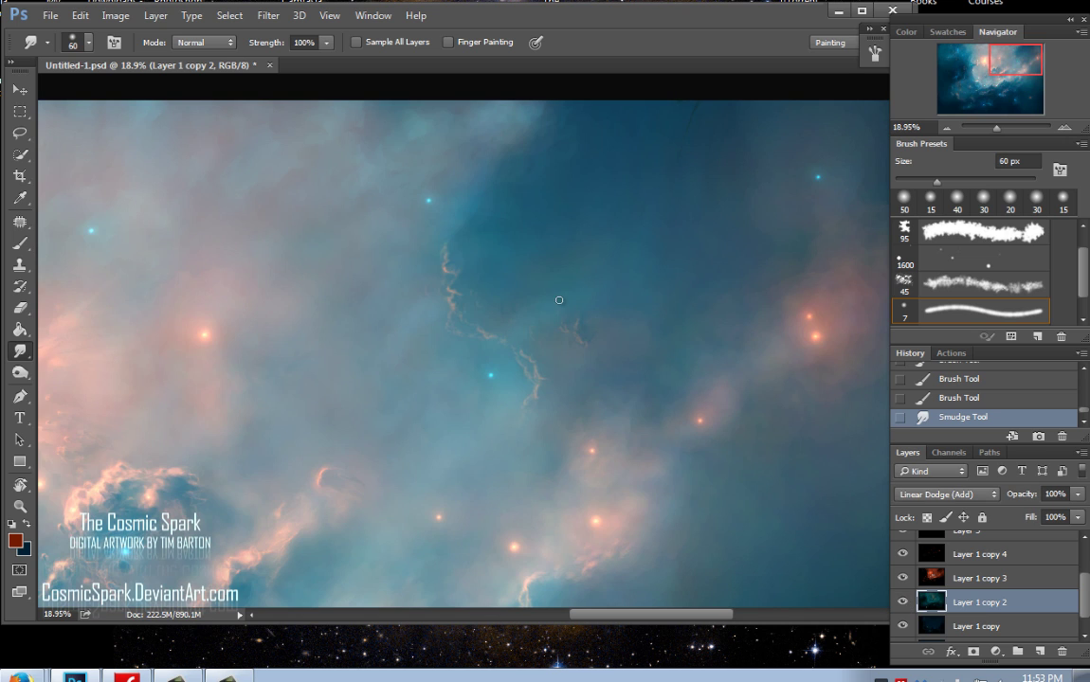
{"action": "left_click_drag", "start_coordinate": [555, 302], "coordinate": [559, 301]}
{"action": "left_click_drag", "start_coordinate": [561, 300], "coordinate": [565, 300]}
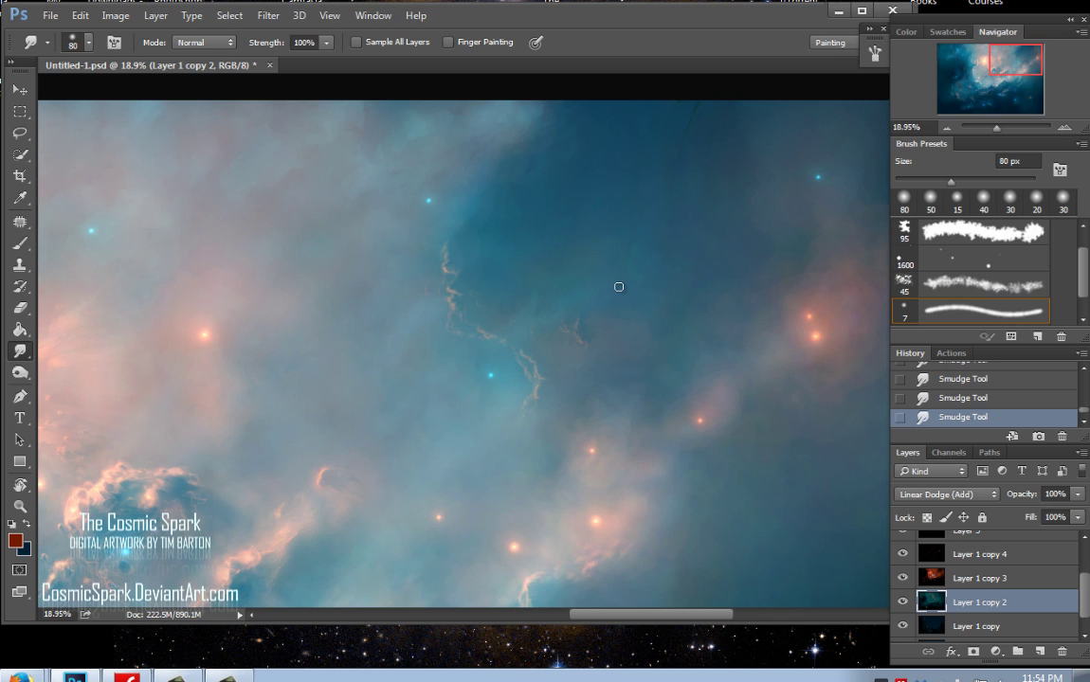
On Layer 1 copy 3, paint faint wisps between the main filament and the small wisp with the 15 px brush.
{"action": "key", "text": "b"}
{"action": "key", "text": "alt+bracketright"}
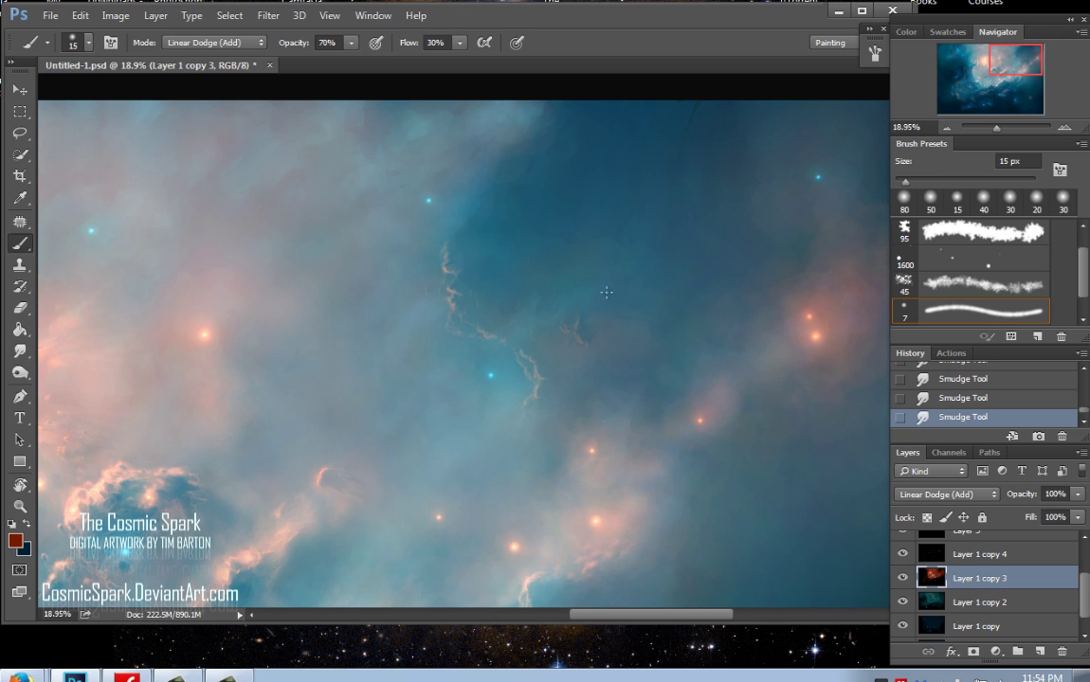
{"action": "left_click", "coordinate": [534, 315]}
{"action": "left_click", "coordinate": [535, 317]}
{"action": "left_click", "coordinate": [545, 321]}
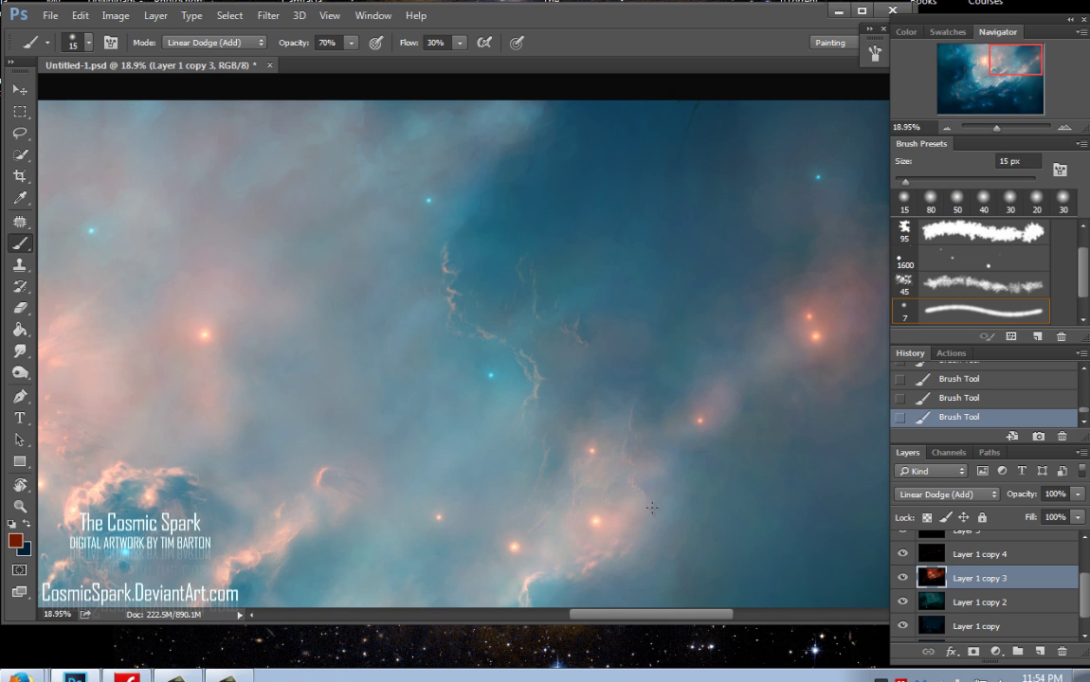
Paint fine glowing filaments around the two orange stars below the main filament, reducing the brush to 9 px.
{"action": "left_click_drag", "start_coordinate": [616, 444], "coordinate": [589, 393]}
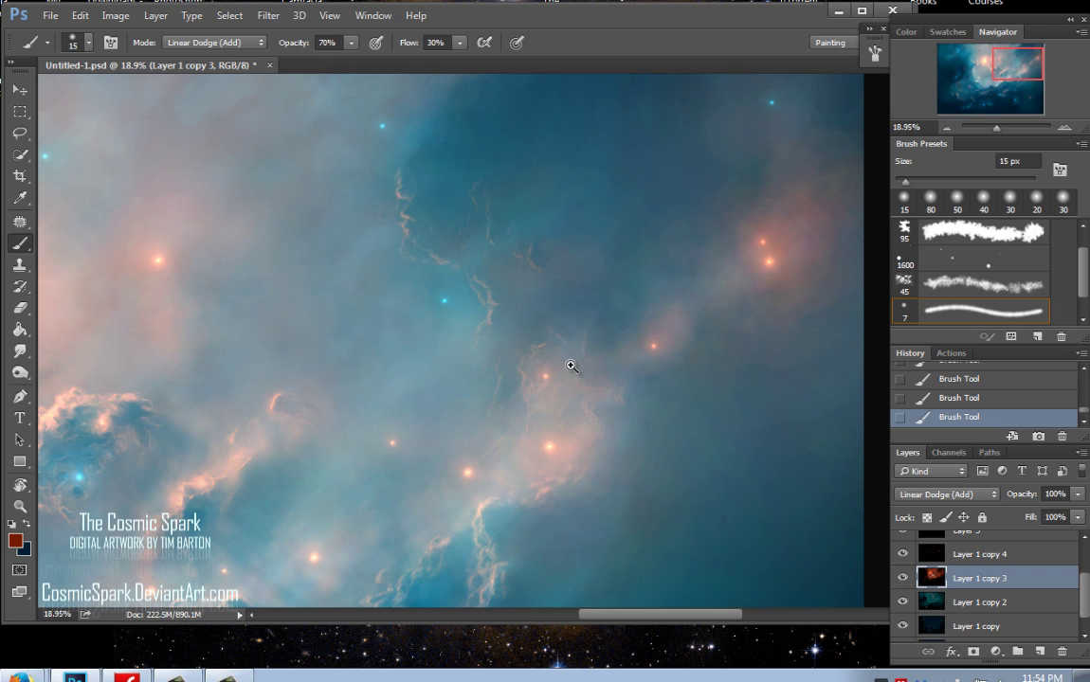
{"action": "mouse_move", "coordinate": [568, 366]}
{"action": "left_mouse_down"}
{"action": "mouse_move", "coordinate": [597, 327]}
{"action": "mouse_move", "coordinate": [606, 357]}
{"action": "left_mouse_up"}
{"action": "key", "text": "bracketleft"}
{"action": "key", "text": "bracketleft"}
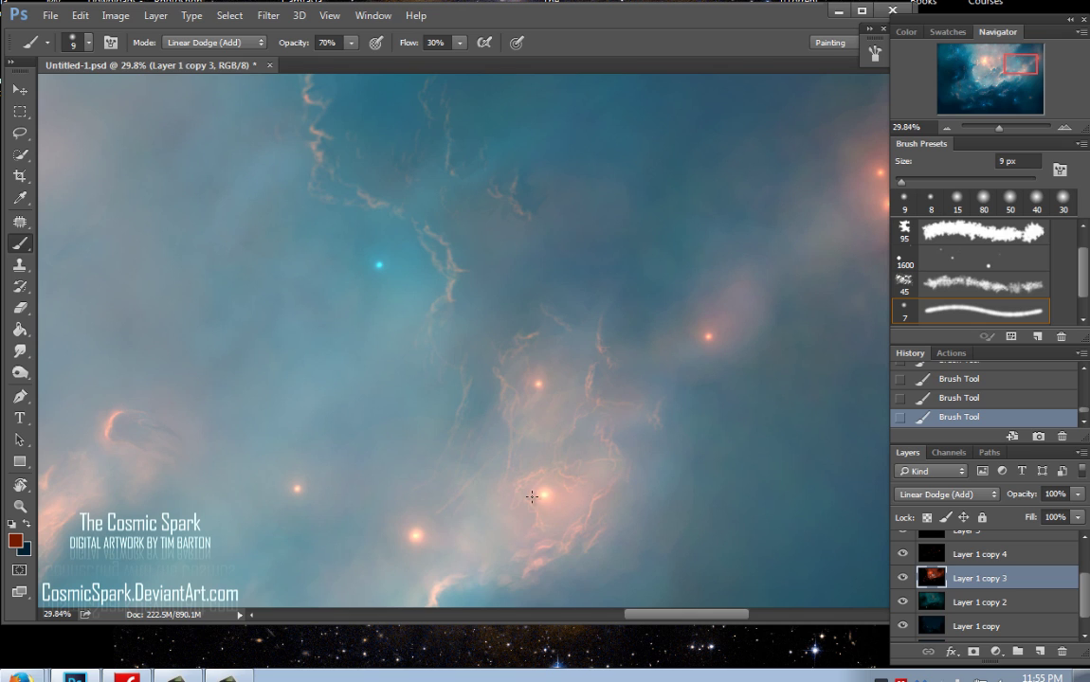
Paint a brighter glow around the lower orange star of the cluster with a 30 px brush.
{"action": "key", "text": "bracketright"}
{"action": "key", "text": "bracketright"}
{"action": "key", "text": "bracketright"}
{"action": "mouse_move", "coordinate": [567, 504]}
{"action": "left_mouse_down"}
{"action": "mouse_move", "coordinate": [573, 521]}
{"action": "mouse_move", "coordinate": [562, 478]}
{"action": "left_mouse_up"}
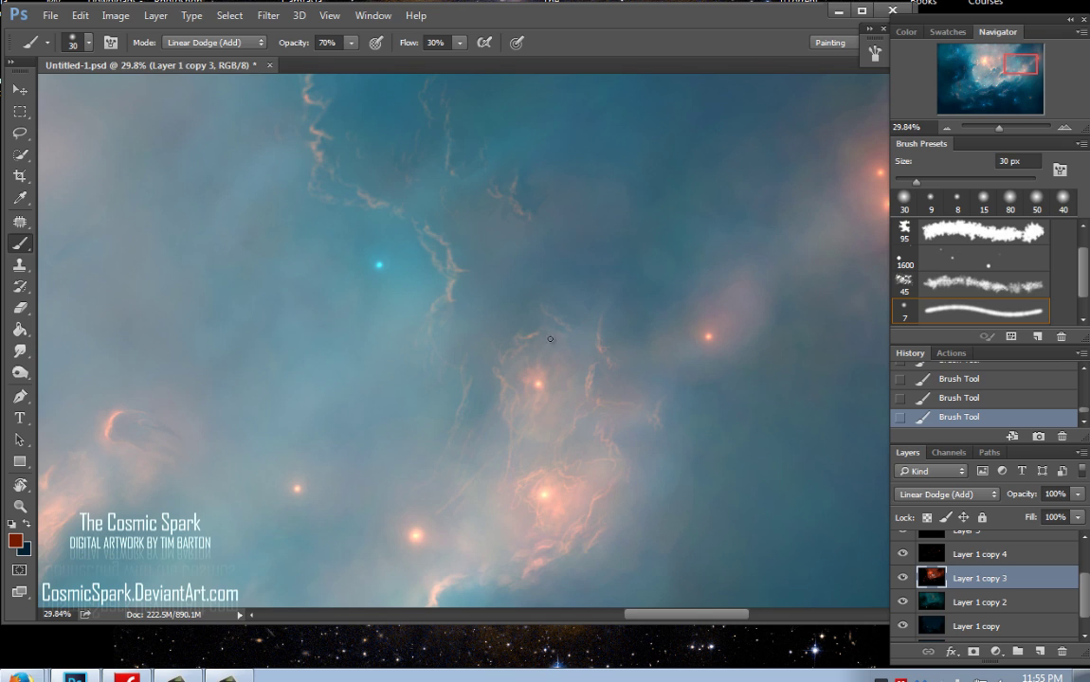
Smudge the cloud left of the star cluster at 80 px and paint wisps along that edge with a 15 px brush.
{"action": "key", "text": "bracketleft"}
{"action": "key", "text": "bracketleft"}
{"action": "key", "text": "bracketleft"}
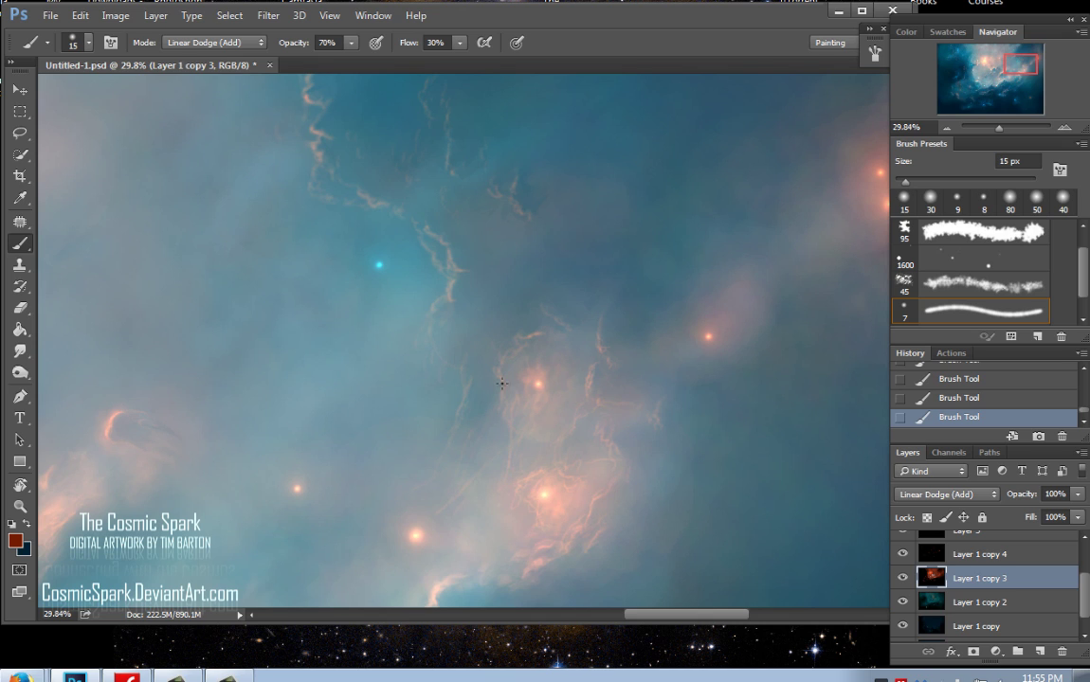
{"action": "left_click", "coordinate": [536, 351], "text": "ctrl"}
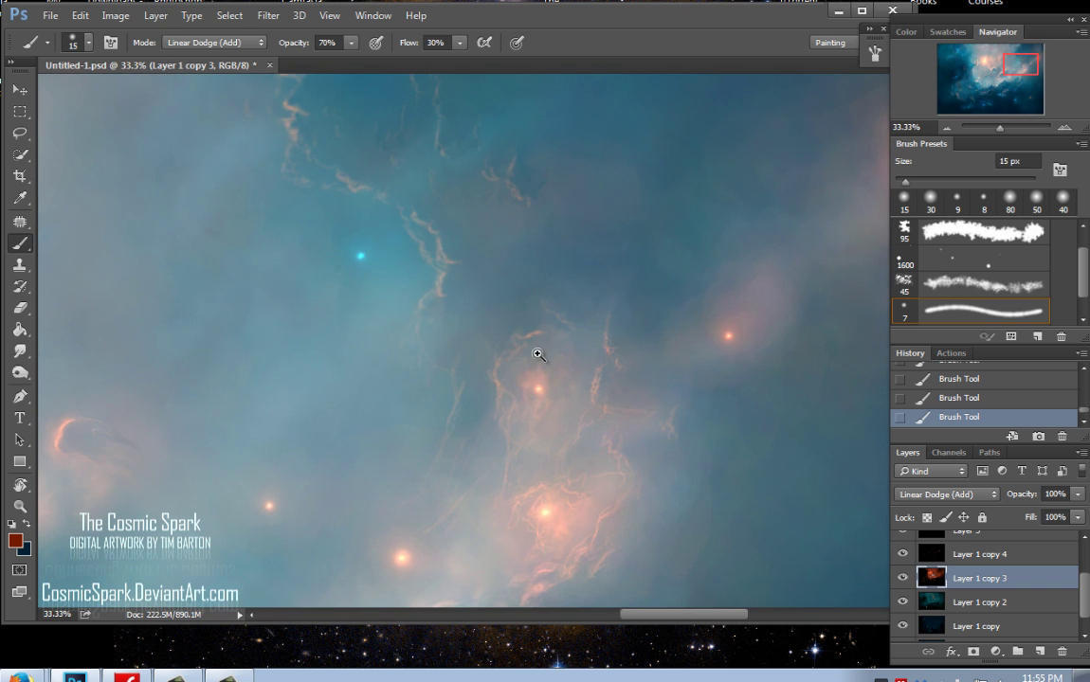
{"action": "scroll", "coordinate": [469, 438], "scroll_direction": "down", "scroll_amount": 1}
{"action": "key", "text": "r"}
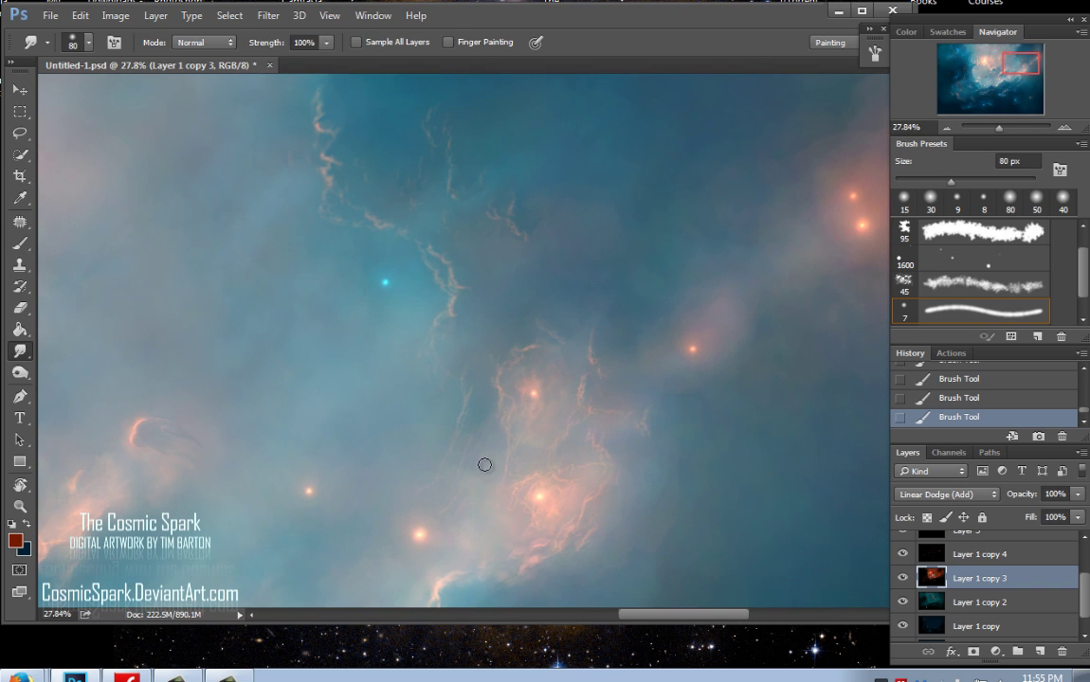
{"action": "left_click", "coordinate": [485, 464]}
{"action": "key", "text": "b"}
{"action": "left_click", "coordinate": [494, 451]}
{"action": "left_click", "coordinate": [493, 449]}
{"action": "left_click", "coordinate": [489, 442]}
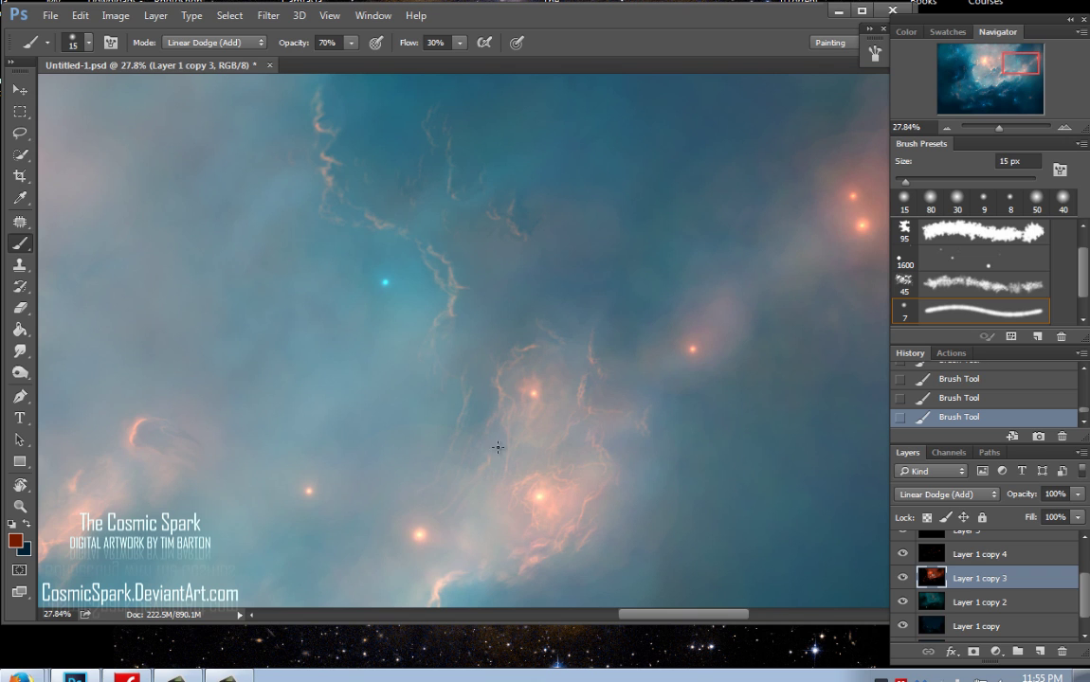
Paint glowing wisps around the lone orange star up and right of the cluster, enlarging the brush to 70 px.
{"action": "scroll", "coordinate": [498, 447], "scroll_direction": "down", "scroll_amount": 3}
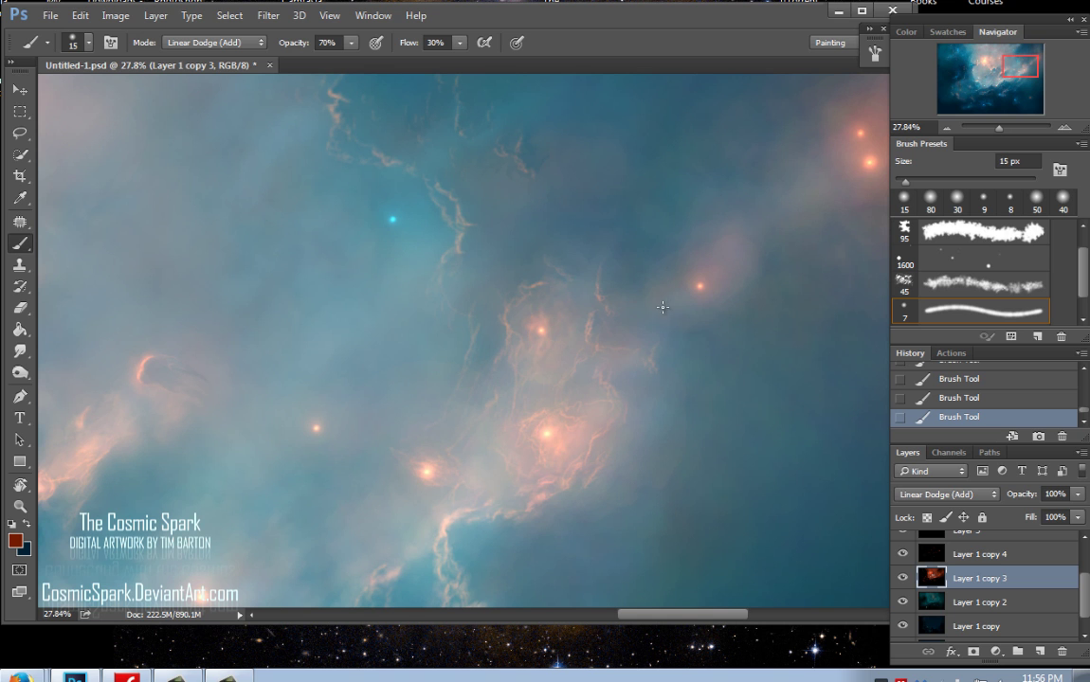
{"action": "mouse_move", "coordinate": [641, 301]}
{"action": "left_mouse_down"}
{"action": "mouse_move", "coordinate": [605, 301]}
{"action": "mouse_move", "coordinate": [604, 291]}
{"action": "mouse_move", "coordinate": [626, 292]}
{"action": "left_mouse_up"}
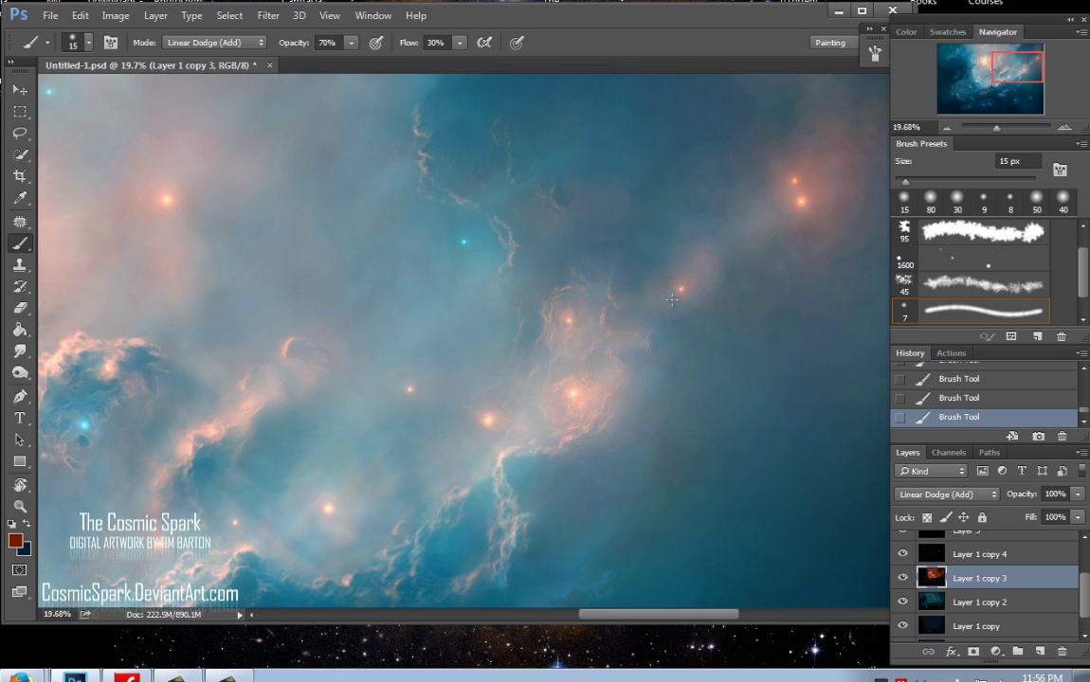
{"action": "key", "text": "bracketright"}
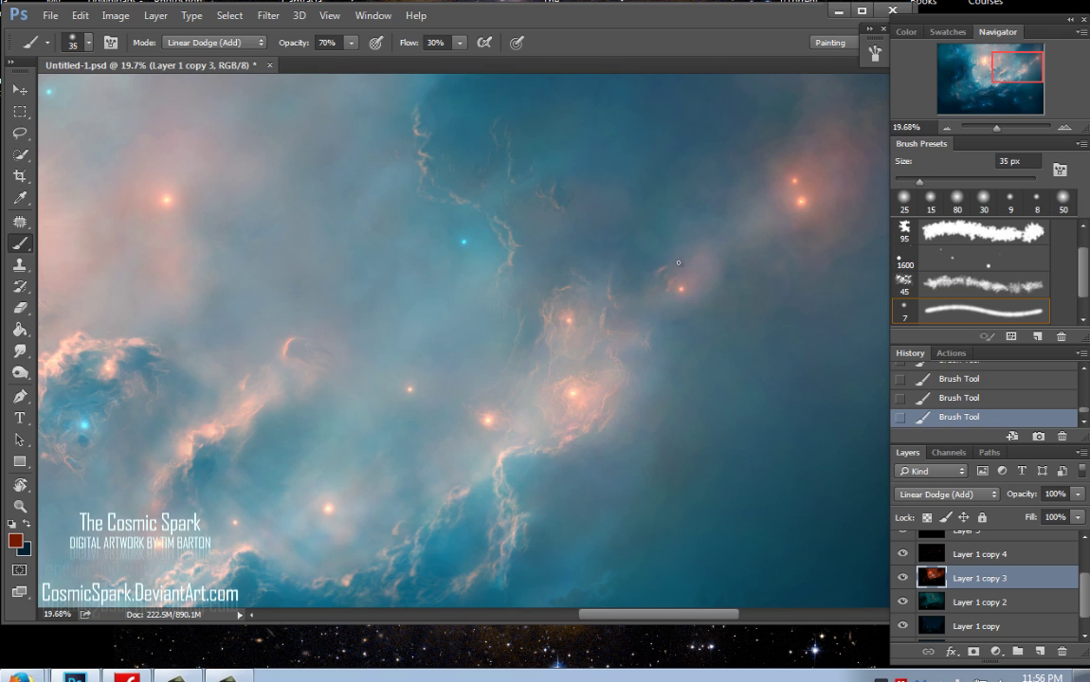
{"action": "key", "text": "bracketright"}
{"action": "key", "text": "bracketright"}
{"action": "key", "text": "bracketright"}
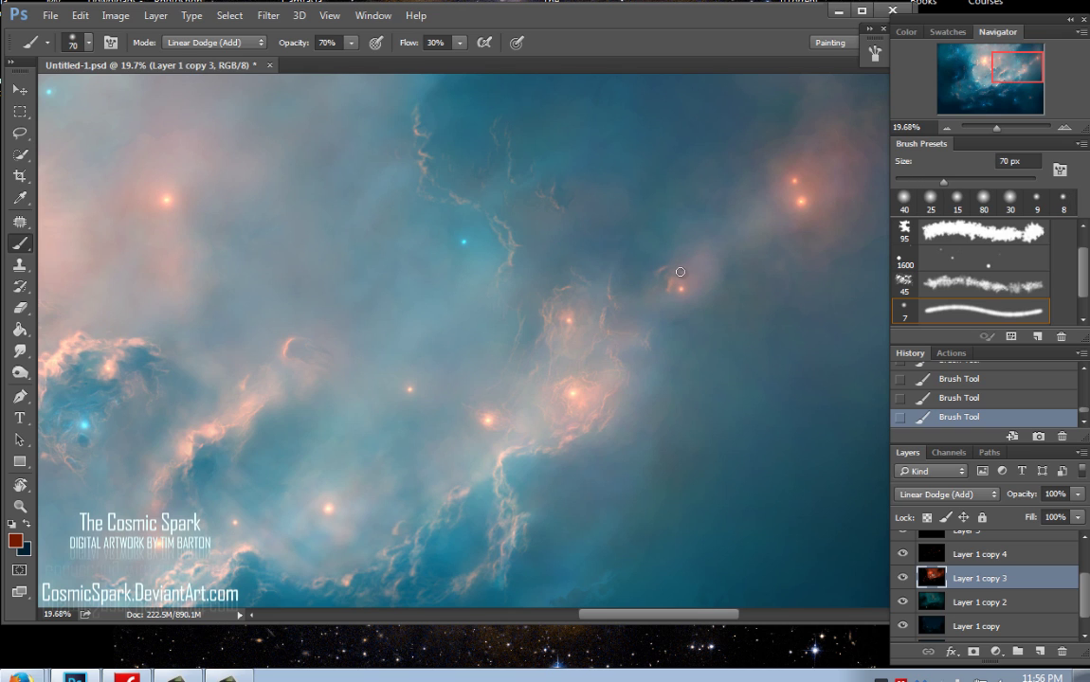
{"action": "key", "text": "bracketright"}
{"action": "key", "text": "bracketright"}
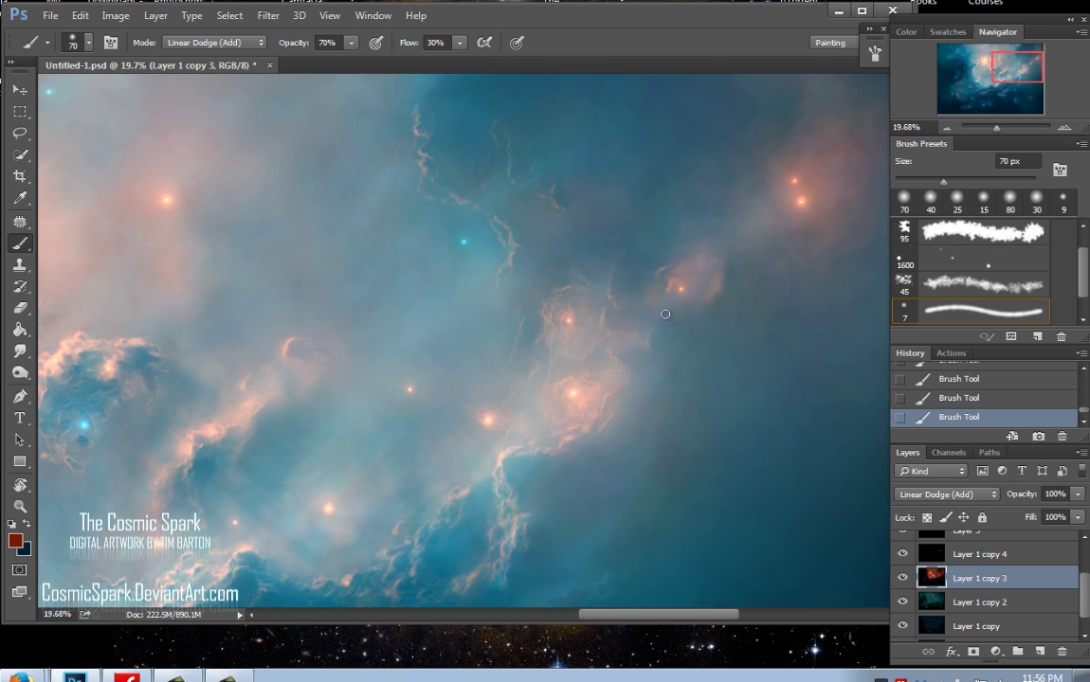
Paint the lower rim of the glowing shell around the lone orange star, reducing the brush to 25 px.
{"action": "key", "text": "bracketleft"}
{"action": "key", "text": "bracketleft"}
{"action": "key", "text": "bracketleft"}
{"action": "key", "text": "bracketleft"}
{"action": "key", "text": "bracketleft"}
{"action": "key", "text": "bracketleft"}
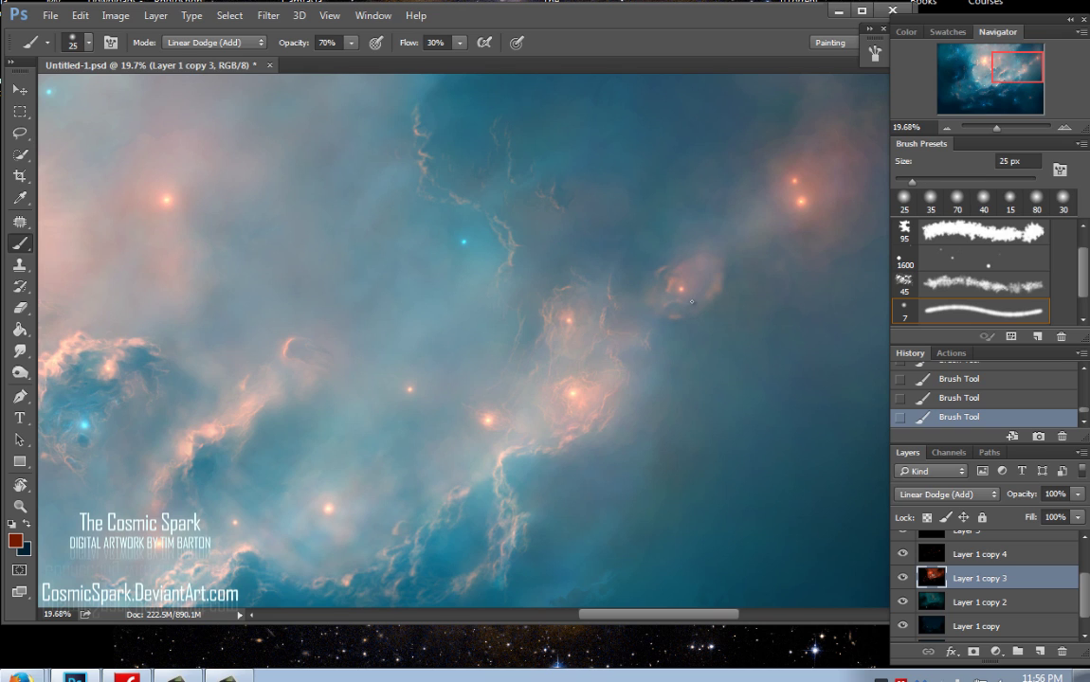
Paint and smudge thin filaments from the lone star's shell toward the pair of orange stars, using a 15 px brush.
{"action": "key", "text": "bracketleft"}
{"action": "key", "text": "bracketleft"}
{"action": "key", "text": "r"}
{"action": "mouse_move", "coordinate": [664, 240]}
{"action": "left_mouse_down"}
{"action": "mouse_move", "coordinate": [740, 270]}
{"action": "mouse_move", "coordinate": [666, 221]}
{"action": "mouse_move", "coordinate": [678, 194]}
{"action": "left_mouse_up"}
{"action": "key", "text": "b"}
{"action": "mouse_move", "coordinate": [812, 176]}
{"action": "left_mouse_down"}
{"action": "mouse_move", "coordinate": [694, 222]}
{"action": "mouse_move", "coordinate": [689, 211]}
{"action": "left_mouse_up"}
{"action": "key", "text": "r"}
{"action": "key", "text": "b"}
{"action": "mouse_move", "coordinate": [706, 222]}
{"action": "left_mouse_down"}
{"action": "mouse_move", "coordinate": [698, 213]}
{"action": "mouse_move", "coordinate": [653, 233]}
{"action": "mouse_move", "coordinate": [668, 244]}
{"action": "mouse_move", "coordinate": [751, 241]}
{"action": "mouse_move", "coordinate": [581, 272]}
{"action": "left_mouse_up"}
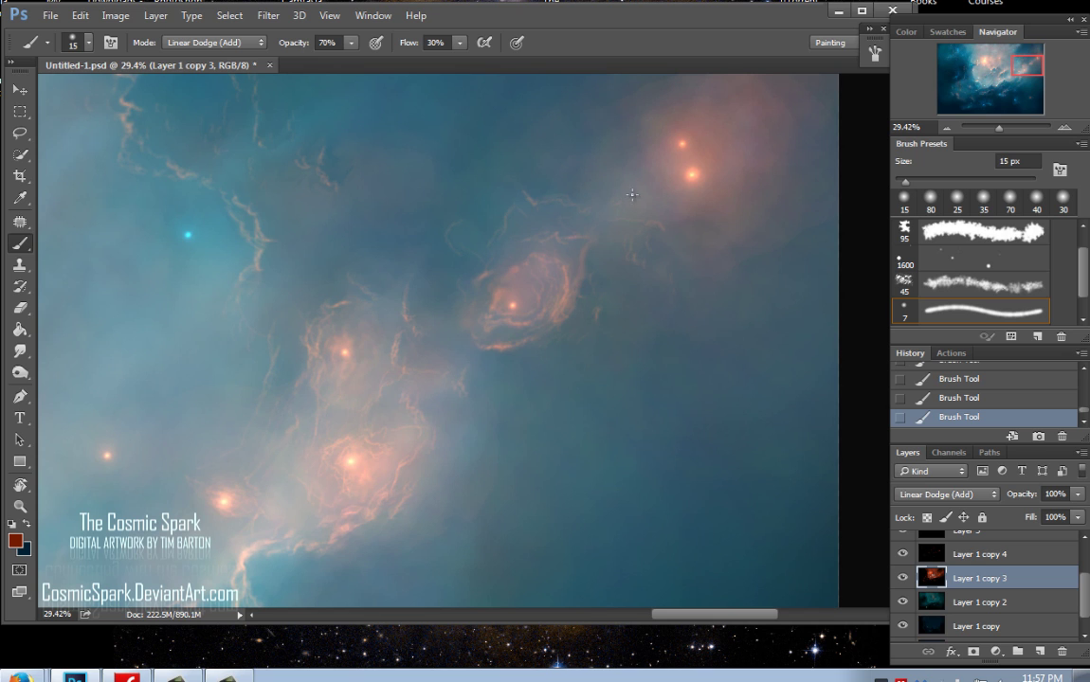
Paint a wispy, irregular shell of thin filaments around the pair of orange stars with the 15 px brush.
{"action": "left_click_drag", "start_coordinate": [647, 166], "coordinate": [566, 239]}
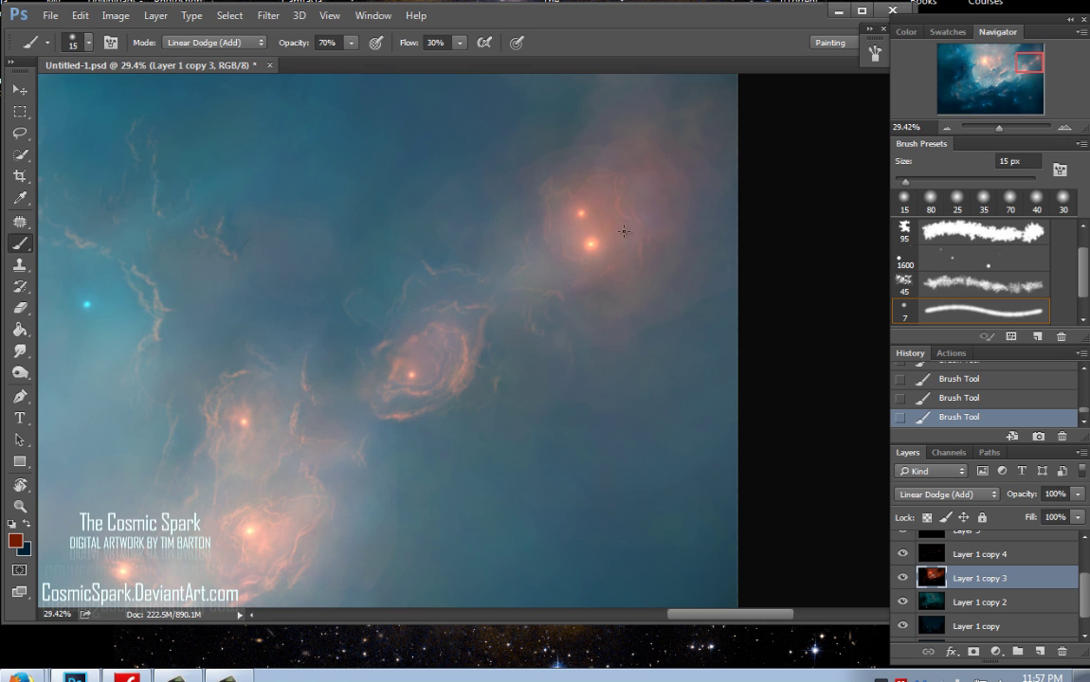
{"action": "scroll", "coordinate": [649, 203], "scroll_direction": "down", "scroll_amount": 2}
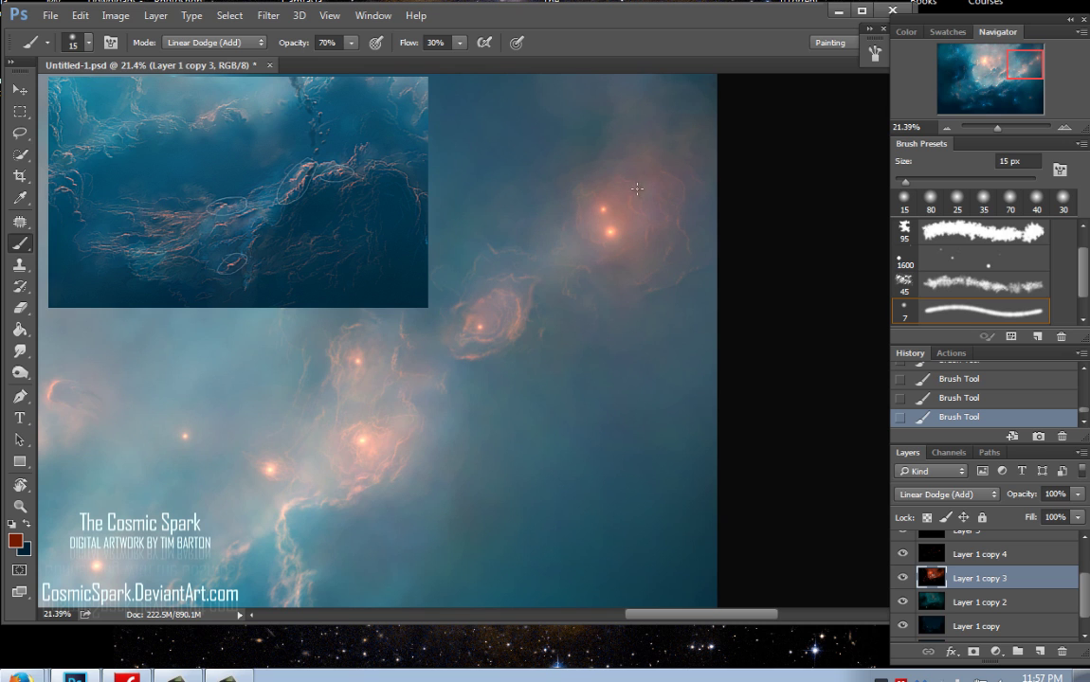
{"action": "scroll", "coordinate": [671, 133], "scroll_direction": "up", "scroll_amount": 3}
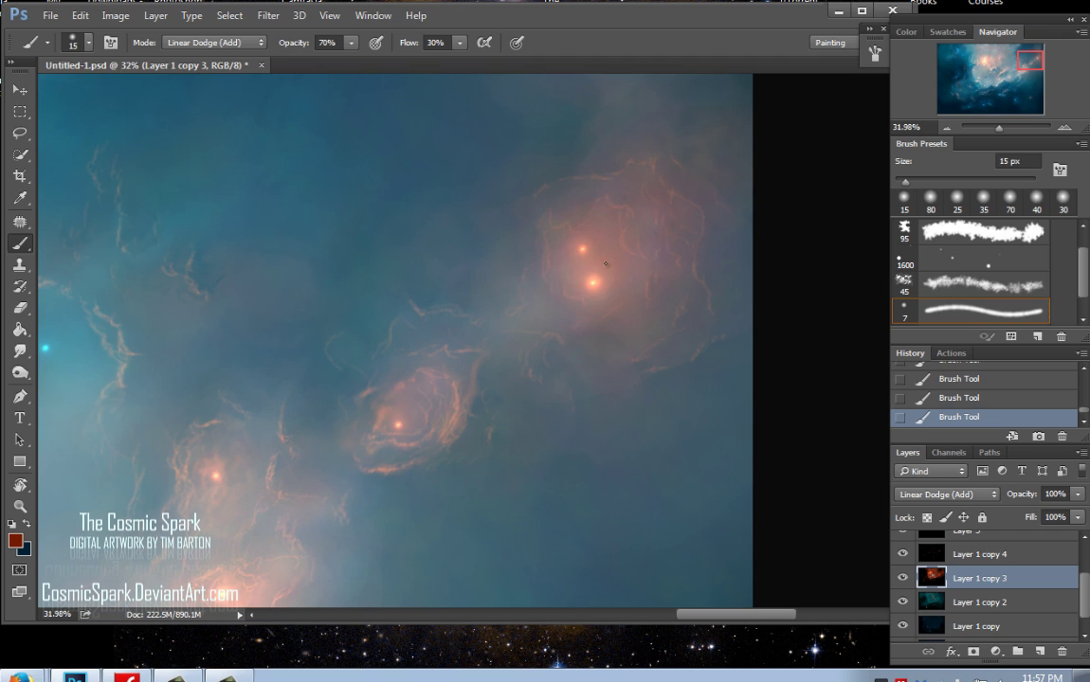
Paint a warmer glow inside the shell around the two orange stars, adjusting the brush between 70 px and 35 px.
{"action": "key", "text": "bracketright"}
{"action": "key", "text": "bracketright"}
{"action": "key", "text": "bracketright"}
{"action": "key", "text": "bracketright"}
{"action": "key", "text": "bracketright"}
{"action": "key", "text": "bracketright"}
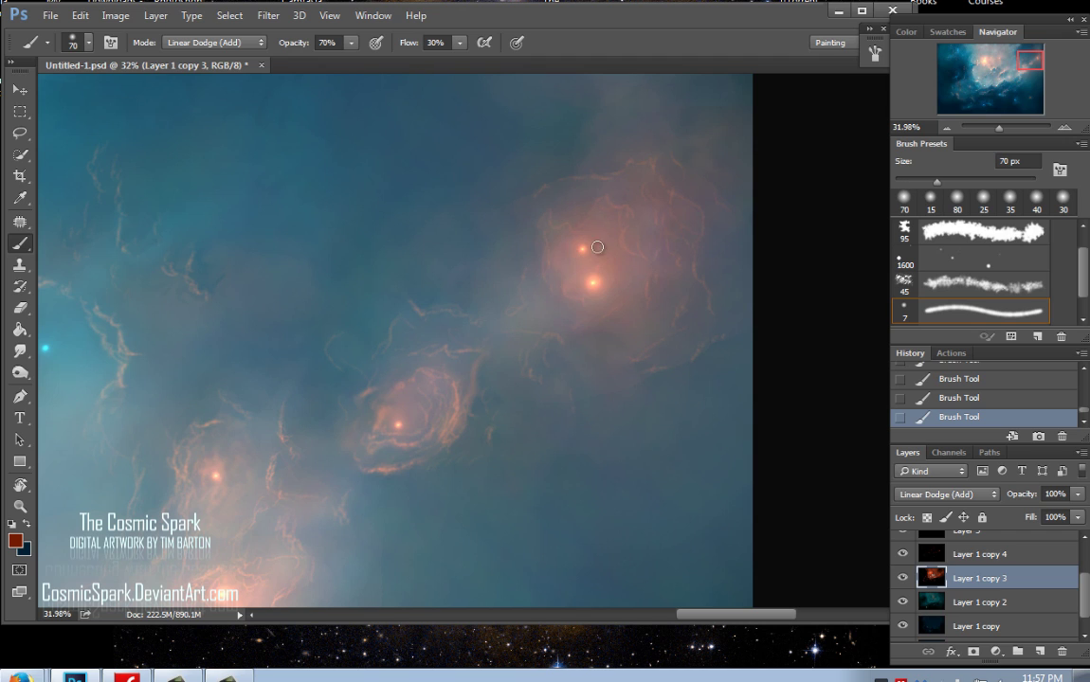
{"action": "key", "text": "bracketleft"}
{"action": "key", "text": "bracketleft"}
{"action": "key", "text": "bracketleft"}
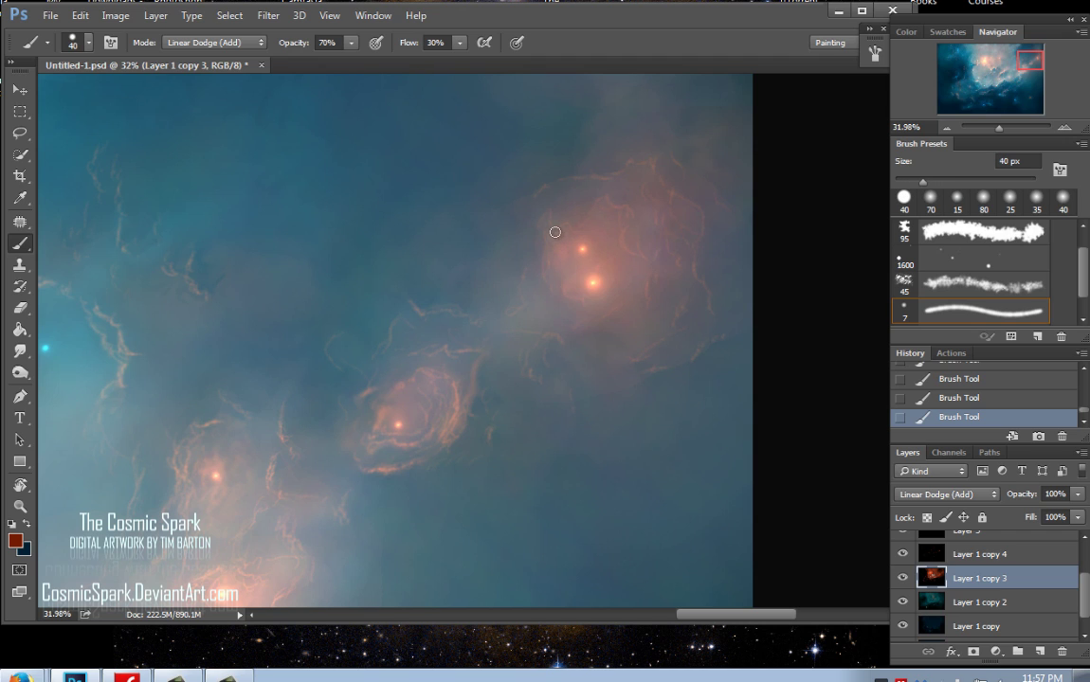
{"action": "scroll", "coordinate": [591, 236], "scroll_direction": "down", "scroll_amount": 2}
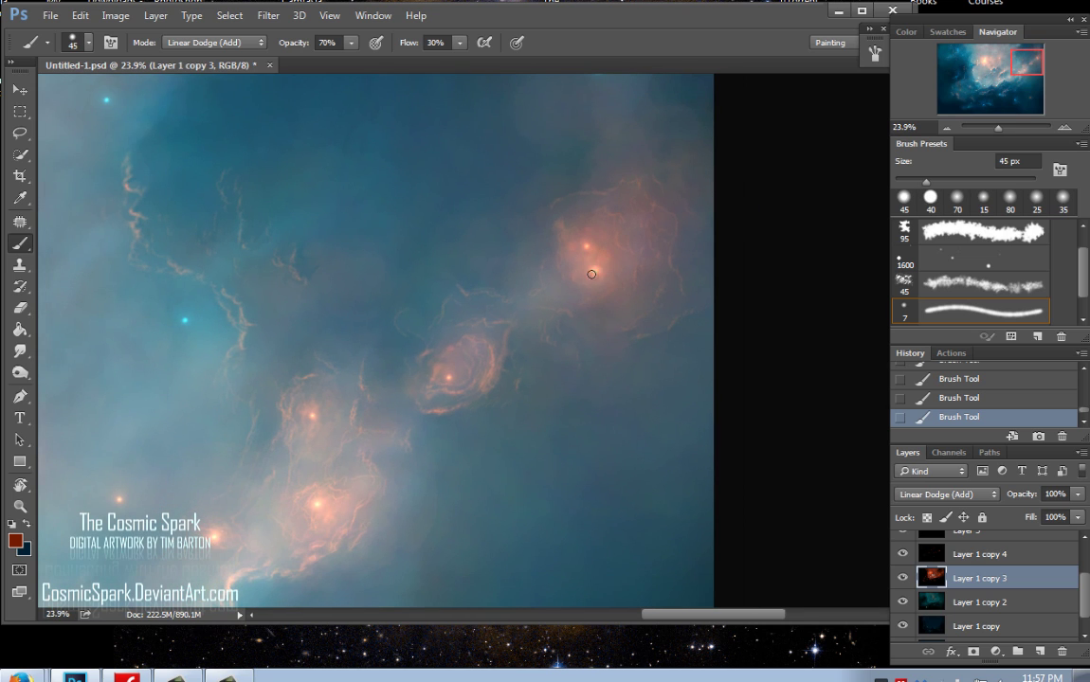
{"action": "left_click", "coordinate": [593, 273]}
{"action": "key", "text": "bracketleft"}
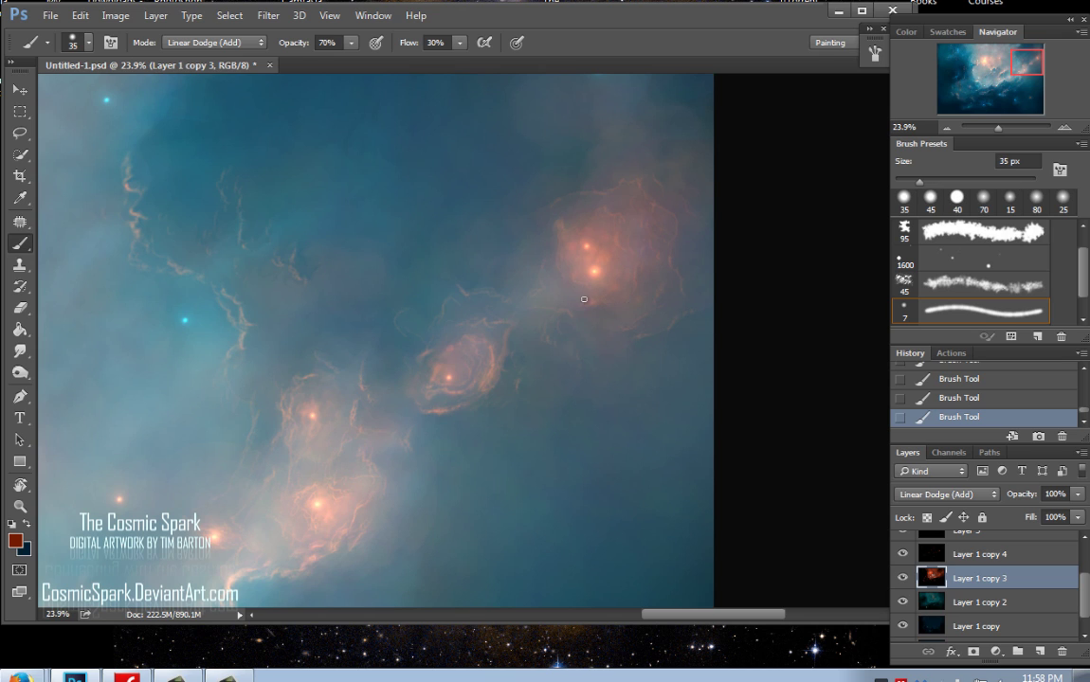
Reduce the brush to 20 px, then smudge and paint faint wisps along the left edge of the paired stars' shell.
{"action": "key", "text": "bracketleft"}
{"action": "key", "text": "bracketleft"}
{"action": "key", "text": "bracketleft"}
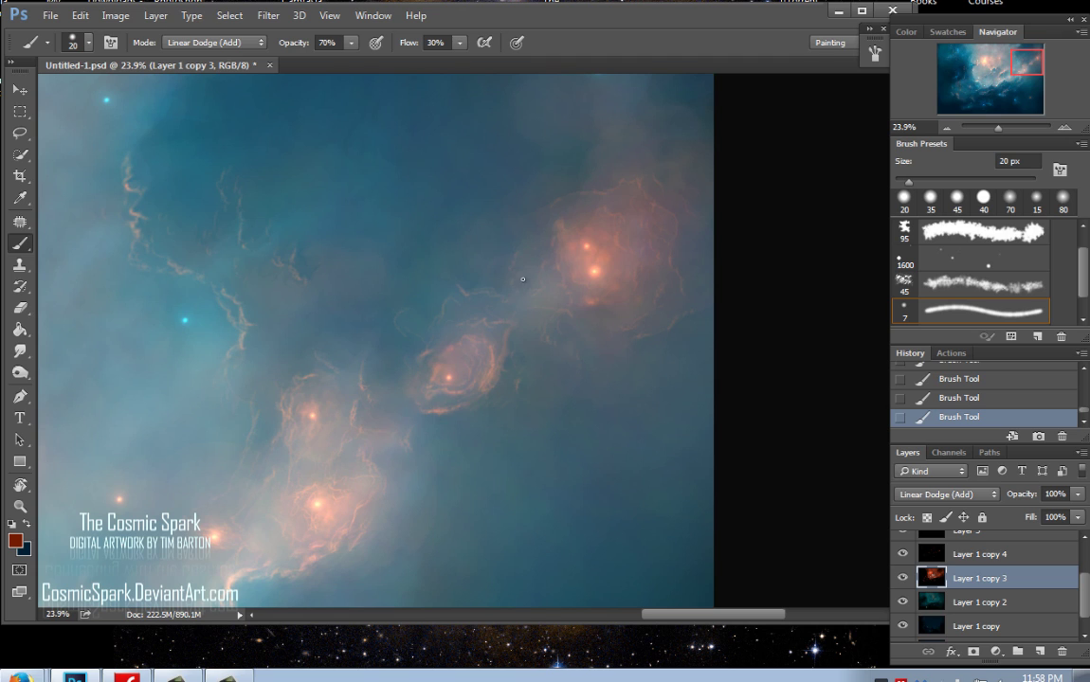
{"action": "key", "text": "r"}
{"action": "left_click_drag", "start_coordinate": [518, 272], "coordinate": [580, 189]}
{"action": "key", "text": "b"}
{"action": "left_click", "coordinate": [533, 234]}
{"action": "left_click", "coordinate": [533, 238]}
{"action": "left_click", "coordinate": [535, 242]}
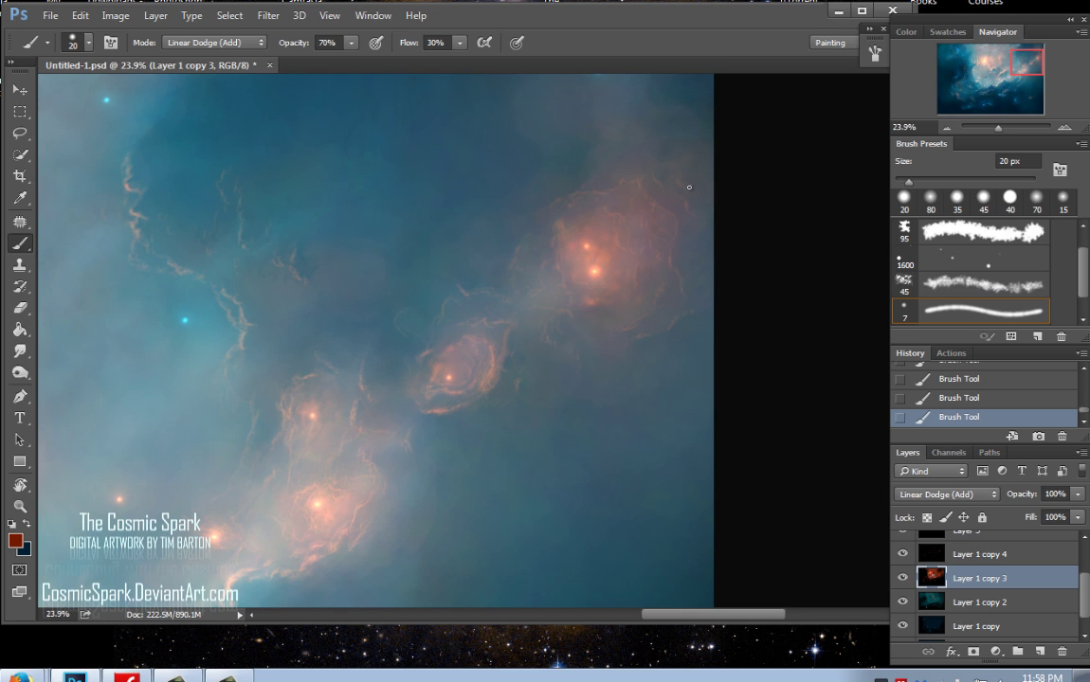
Review the whole nebula, examining the lower blue stars, the dark left side and the bright central star region.
{"action": "scroll", "coordinate": [615, 189], "scroll_direction": "down", "scroll_amount": 6}
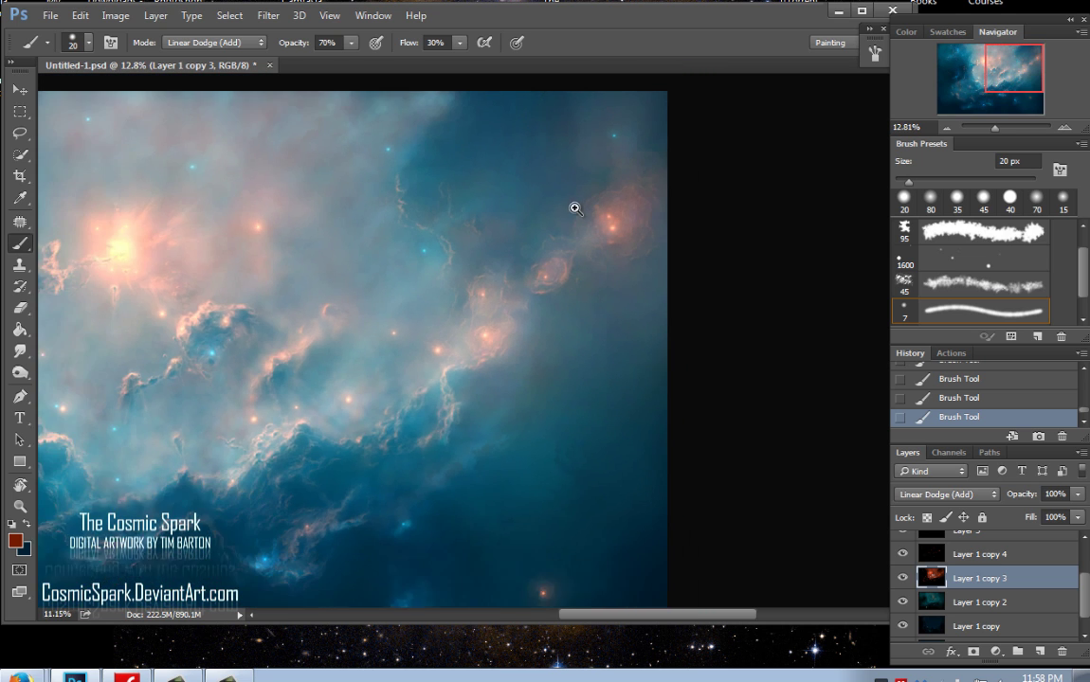
{"action": "scroll", "coordinate": [639, 194], "scroll_direction": "up", "scroll_amount": 1}
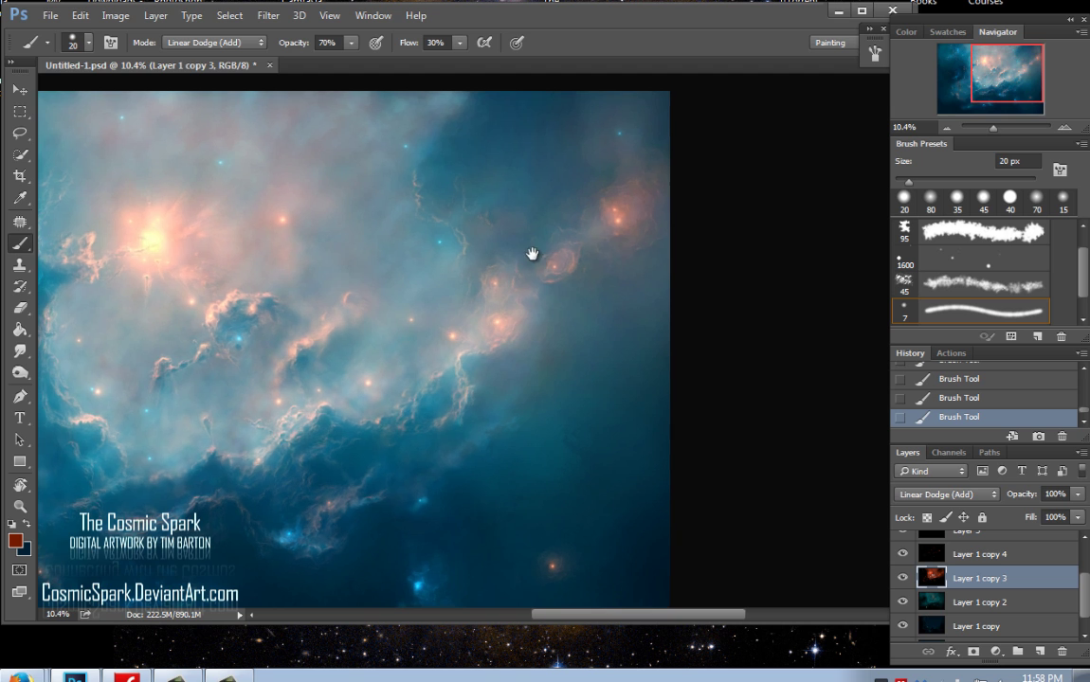
{"action": "left_click_drag", "start_coordinate": [398, 343], "coordinate": [533, 275]}
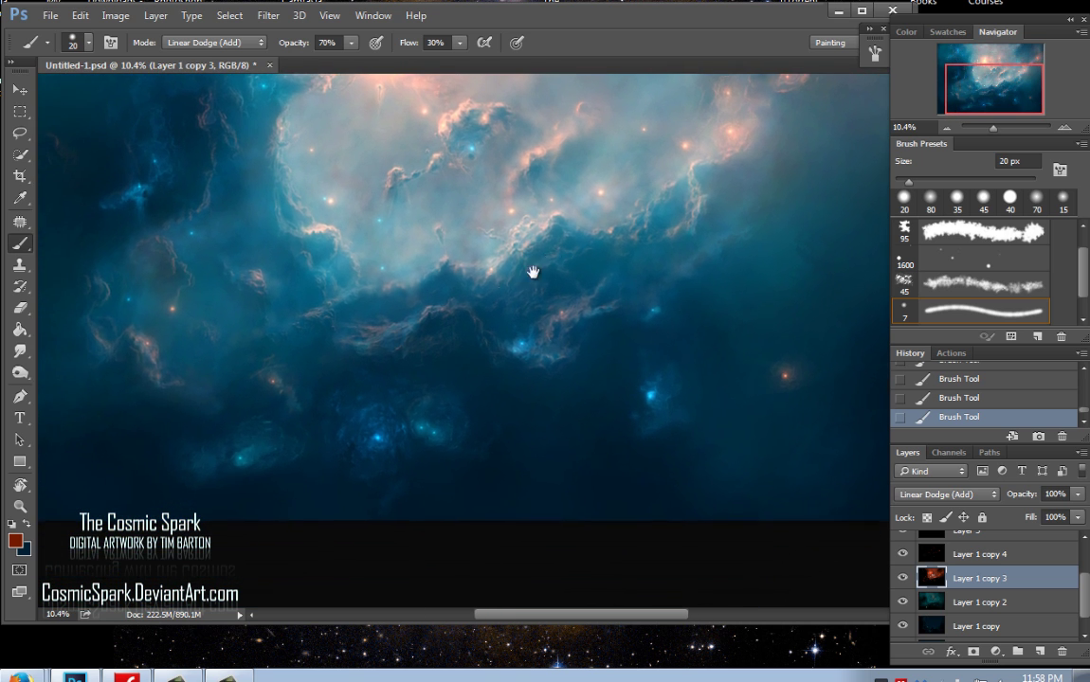
{"action": "scroll", "coordinate": [353, 446], "scroll_direction": "up", "scroll_amount": 5}
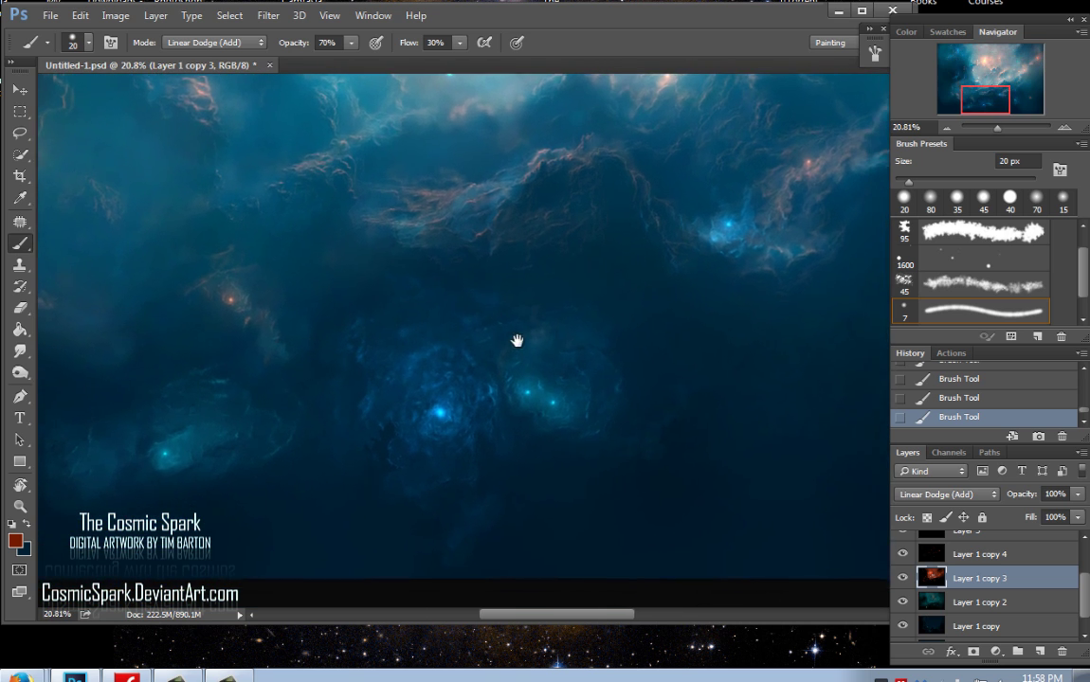
{"action": "left_click_drag", "start_coordinate": [688, 292], "coordinate": [552, 309]}
{"action": "left_click_drag", "start_coordinate": [463, 312], "coordinate": [572, 294]}
{"action": "left_click_drag", "start_coordinate": [438, 250], "coordinate": [557, 313]}
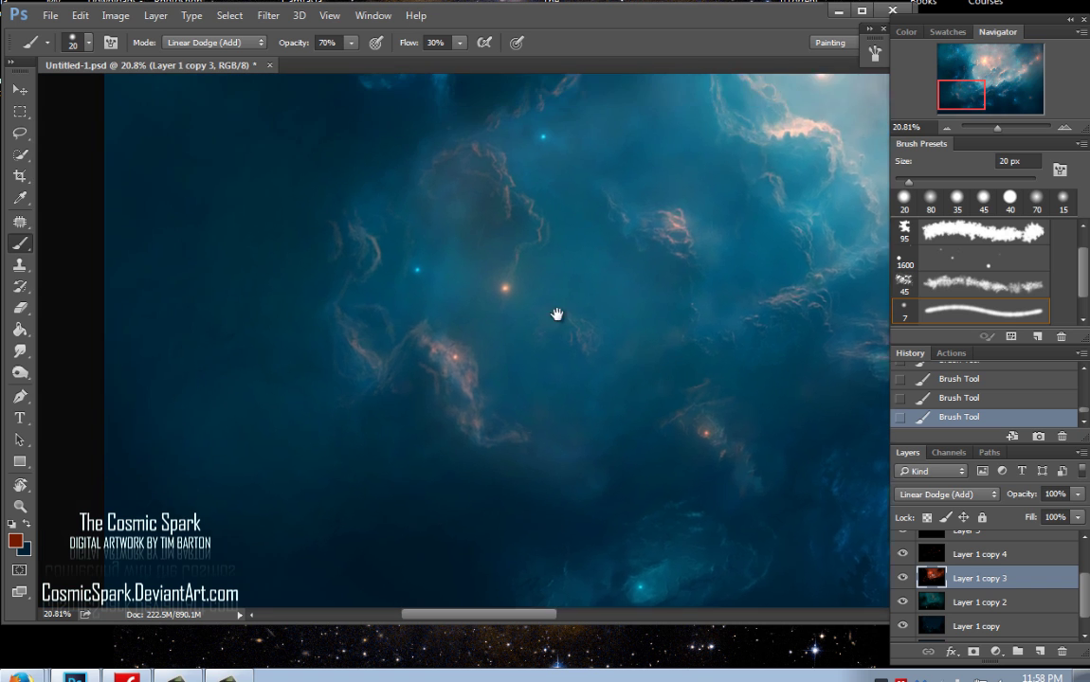
{"action": "left_click_drag", "start_coordinate": [471, 346], "coordinate": [554, 292]}
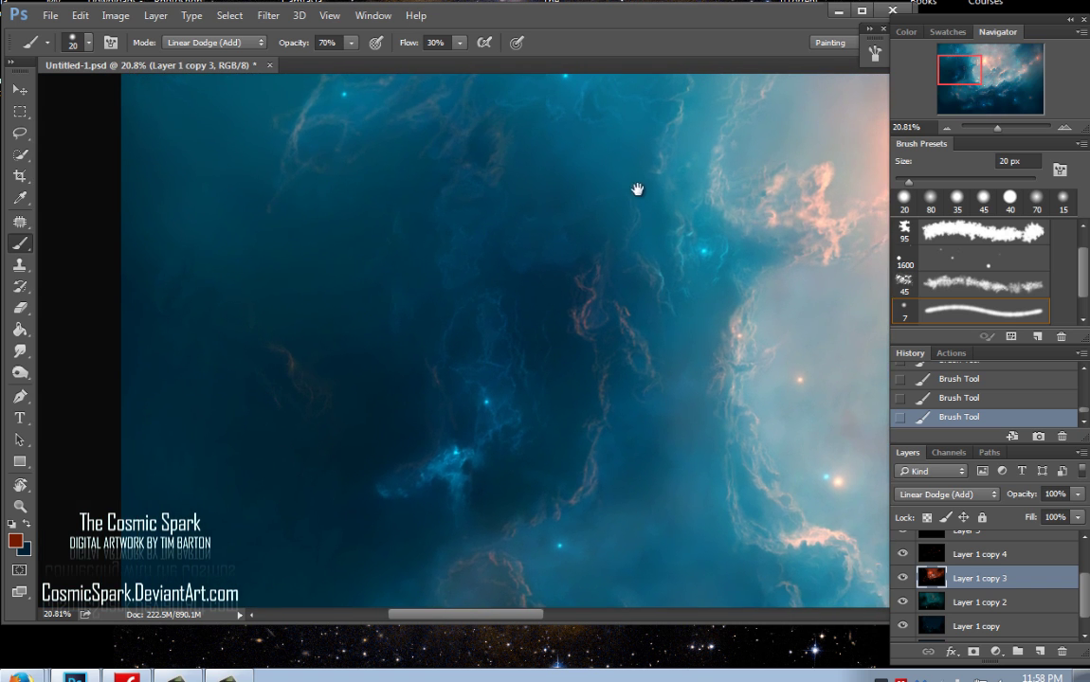
{"action": "left_click_drag", "start_coordinate": [637, 187], "coordinate": [518, 341]}
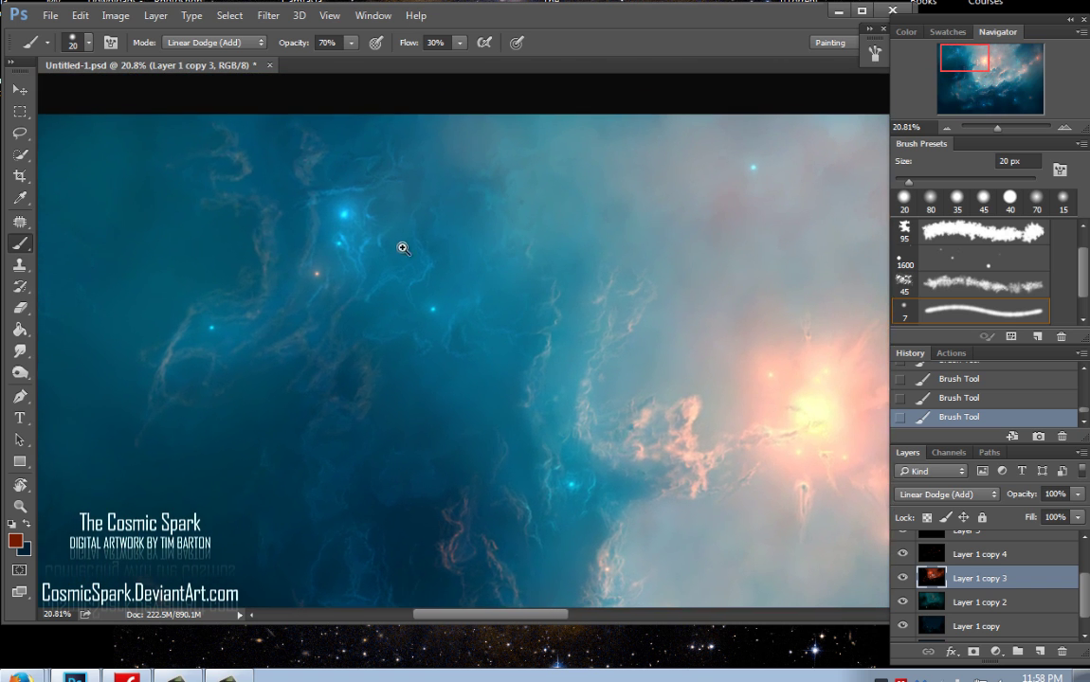
{"action": "scroll", "coordinate": [394, 261], "scroll_direction": "down", "scroll_amount": 2}
{"action": "scroll", "coordinate": [393, 261], "scroll_direction": "up", "scroll_amount": 3}
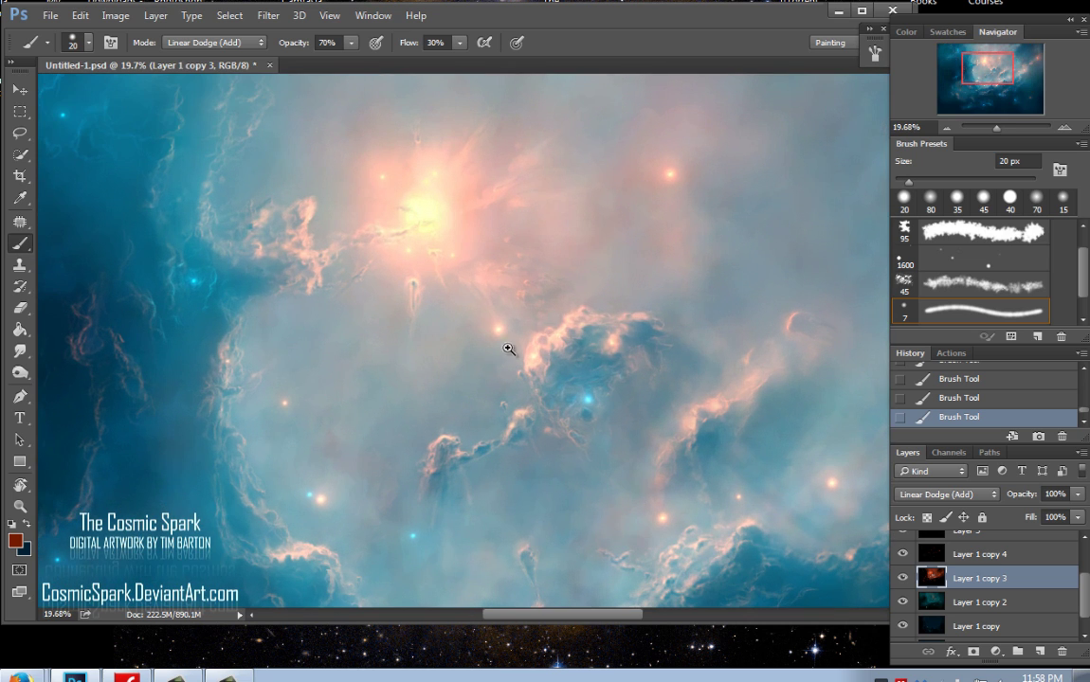
{"action": "left_click_drag", "start_coordinate": [617, 312], "coordinate": [579, 286]}
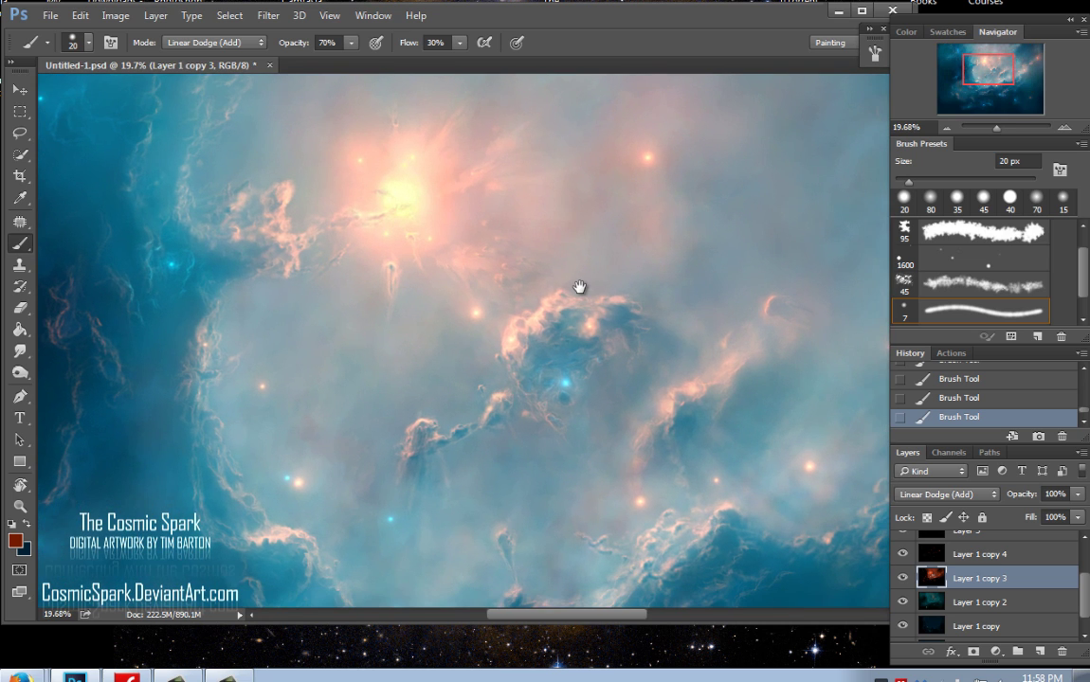